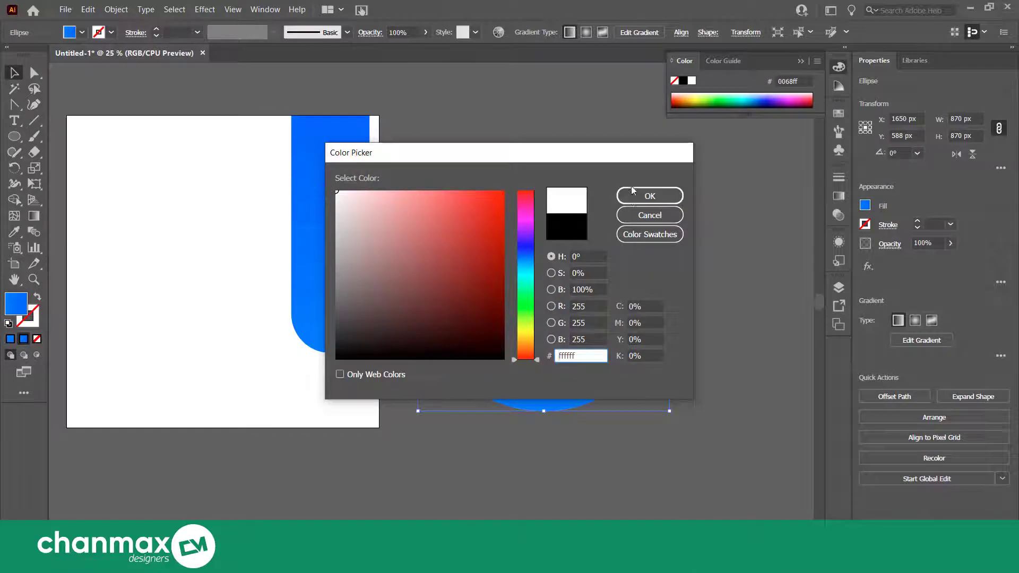
# Step: Fill the selected circle with white (ffffff) and shrink it to 834 px around its centre
pyautogui.click(642, 195)
pyautogui.moveTo(547, 162); pyautogui.dragTo(547, 167)
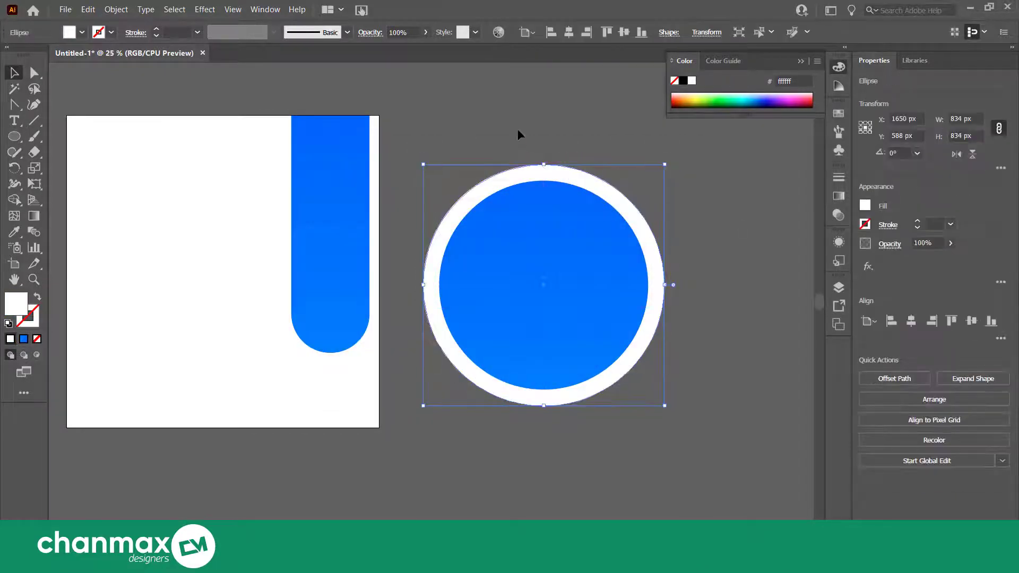
# Step: Duplicate the white circle in place and enlarge the copy to 870 px around its centre
pyautogui.click(517, 129)
pyautogui.click(538, 167)
pyautogui.click(87, 10)
pyautogui.click(104, 64)
pyautogui.click(88, 9)
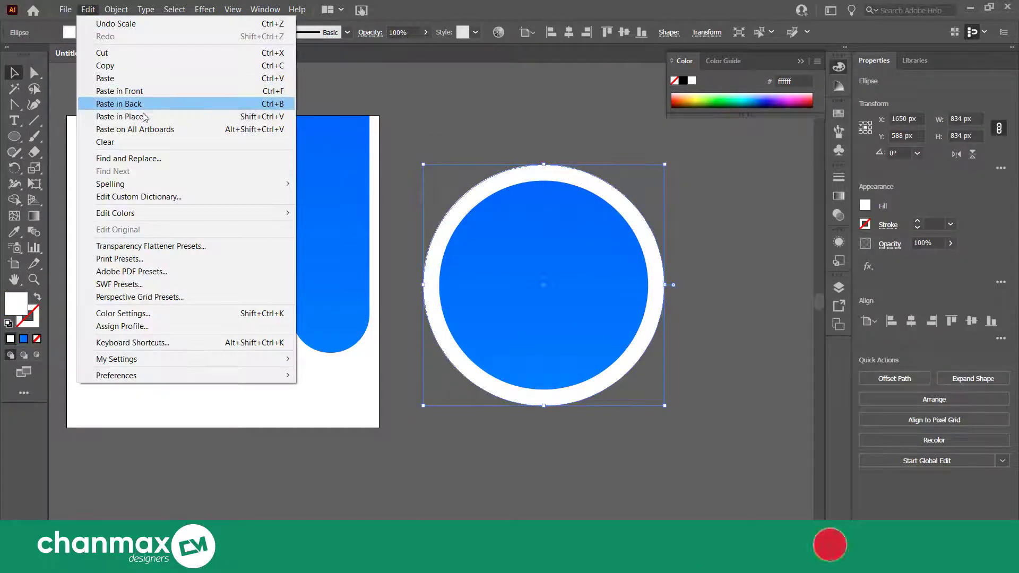
pyautogui.click(112, 116)
pyautogui.moveTo(543, 164); pyautogui.dragTo(542, 159)
# Step: Give the enlarged copy the blue bar's fill and reduce it to 848 px behind the white circle
pyautogui.press('i')
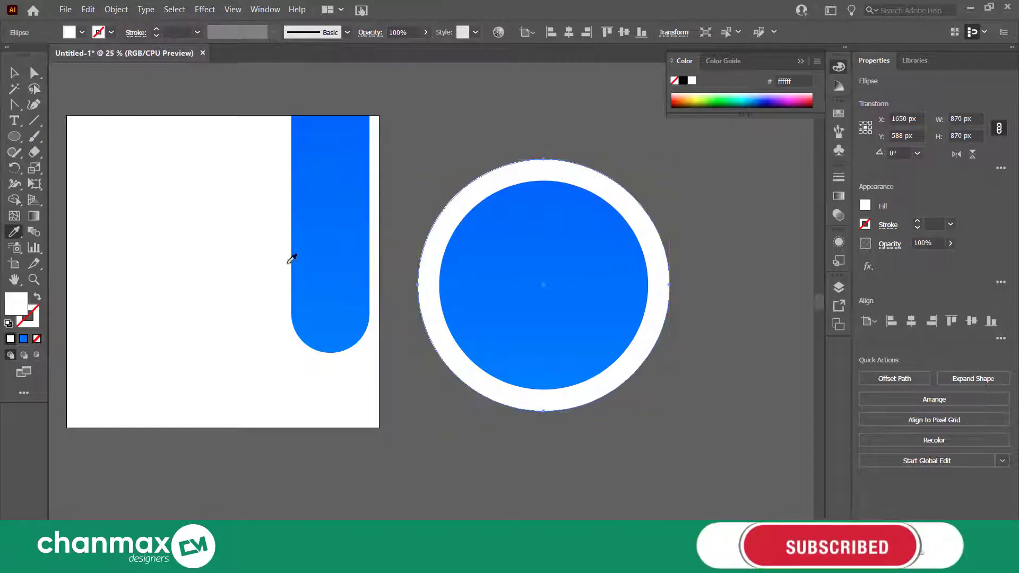
pyautogui.click(295, 258)
pyautogui.scroll(4, 546, 162)
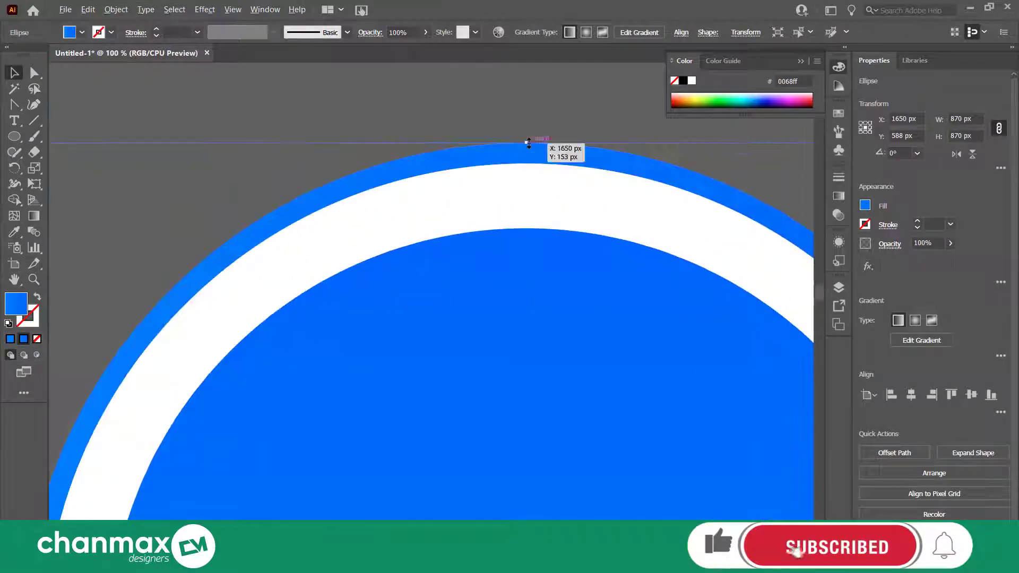
pyautogui.click(527, 94)
pyautogui.scroll(-5, 537, 288)
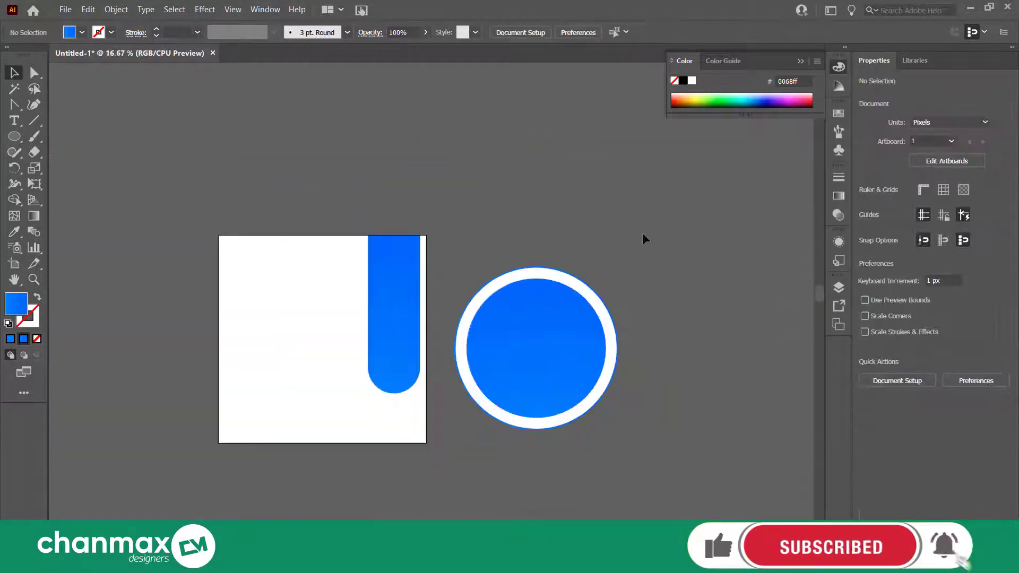
# Step: Turn the outer blue circle into an outline with no fill and a 3 pt blue stroke
pyautogui.scroll(1, 533, 274)
pyautogui.click(532, 274)
pyautogui.click(527, 262)
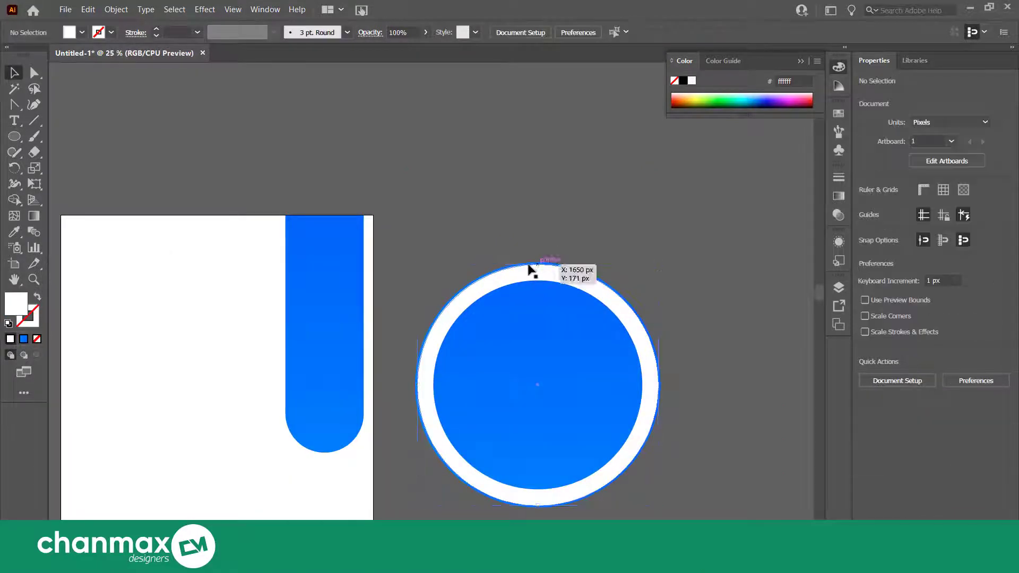
pyautogui.click(507, 269)
pyautogui.click(511, 264)
pyautogui.click(513, 270)
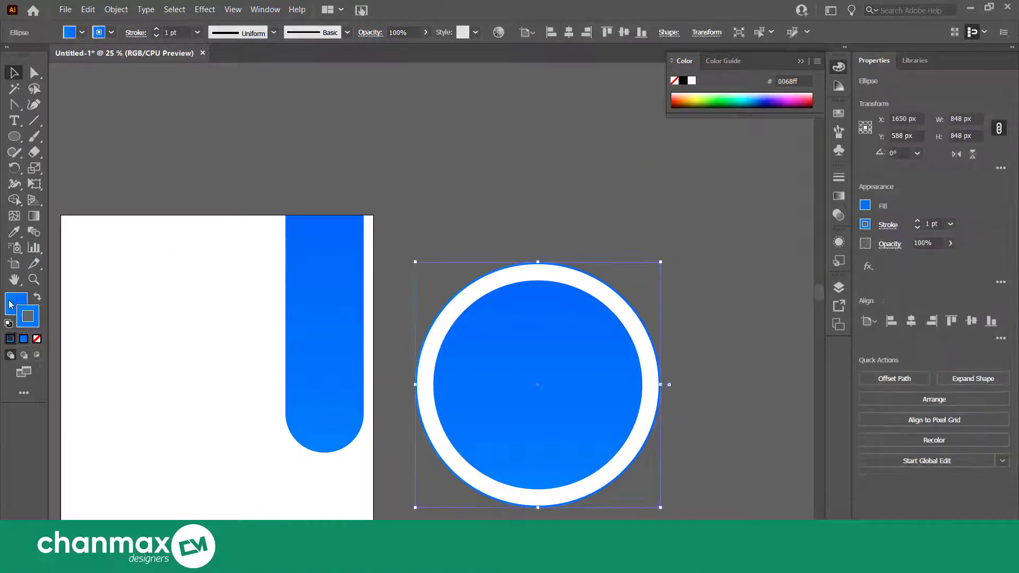
pyautogui.scroll(2, 523, 274)
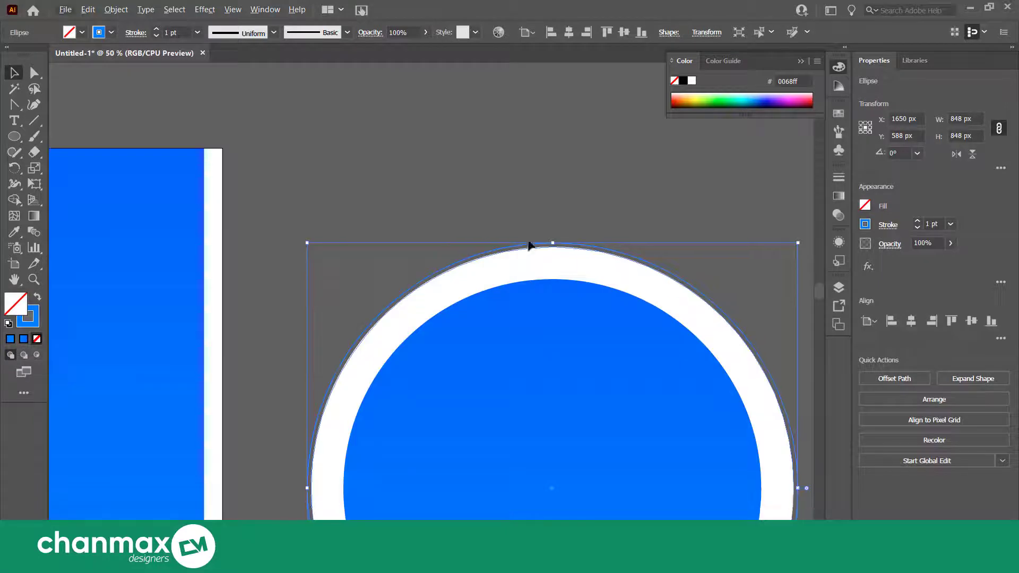
pyautogui.click(916, 227)
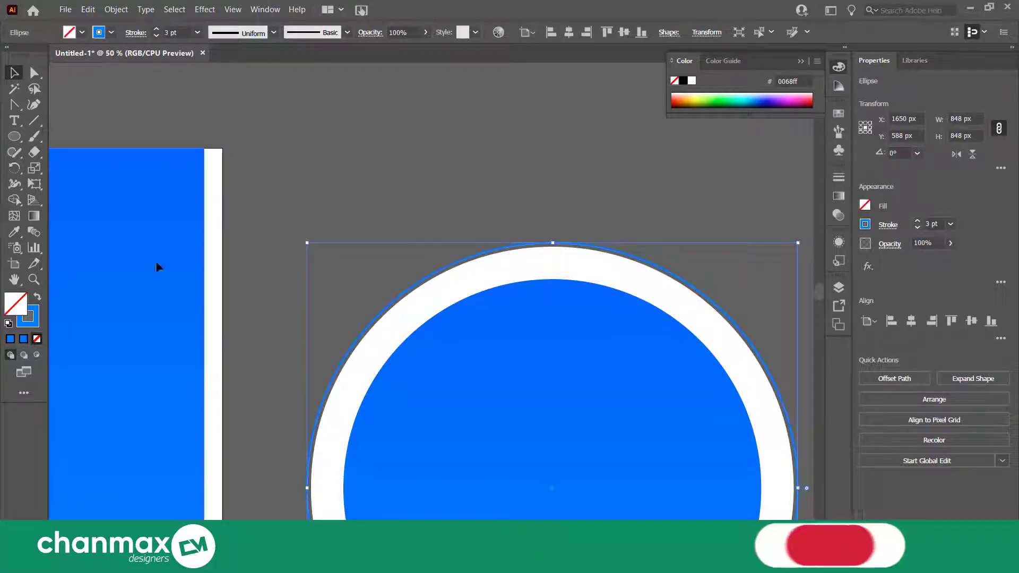
# Step: Expand the blue outline's stroke into a filled ring shape
pyautogui.click(116, 10)
pyautogui.click(135, 145)
pyautogui.click(475, 355)
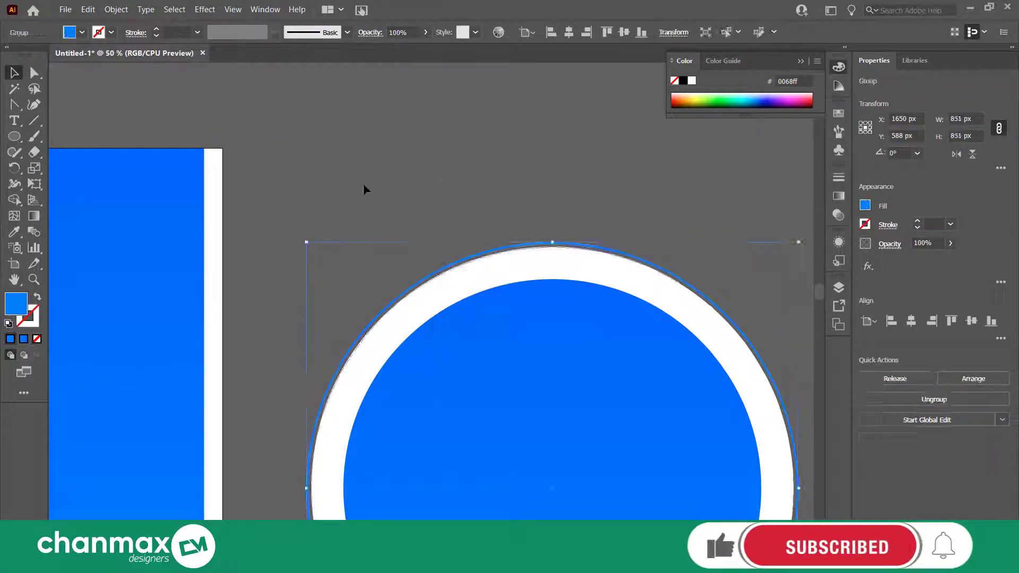
pyautogui.click(363, 183)
# Step: Copy the white circle in place, enlarge the copy to 882 px and send it behind all other objects
pyautogui.click(416, 311)
pyautogui.click(86, 10)
pyautogui.click(105, 66)
pyautogui.click(88, 9)
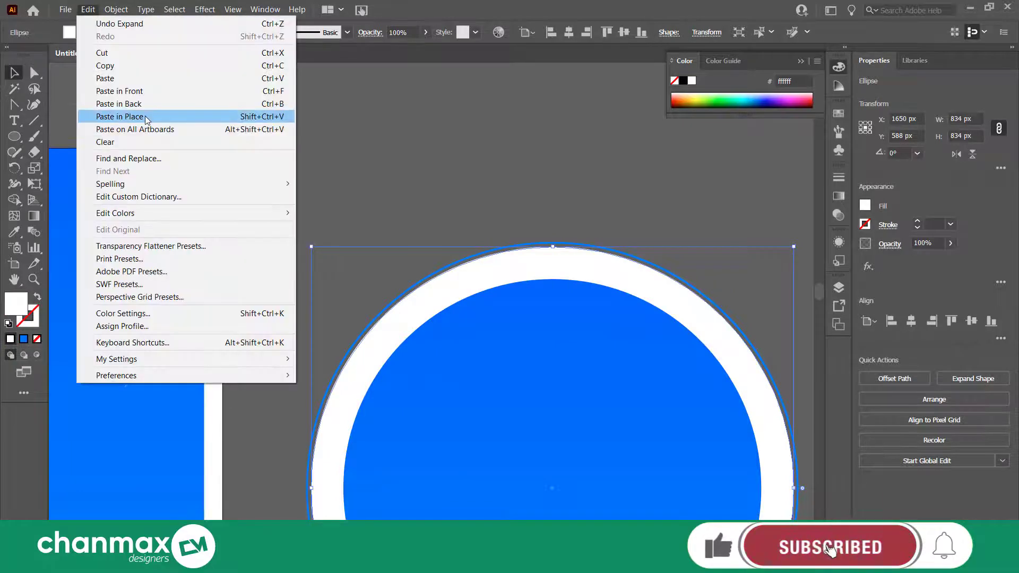
pyautogui.click(120, 116)
pyautogui.moveTo(552, 246); pyautogui.dragTo(555, 240)
pyautogui.rightClick(554, 240)
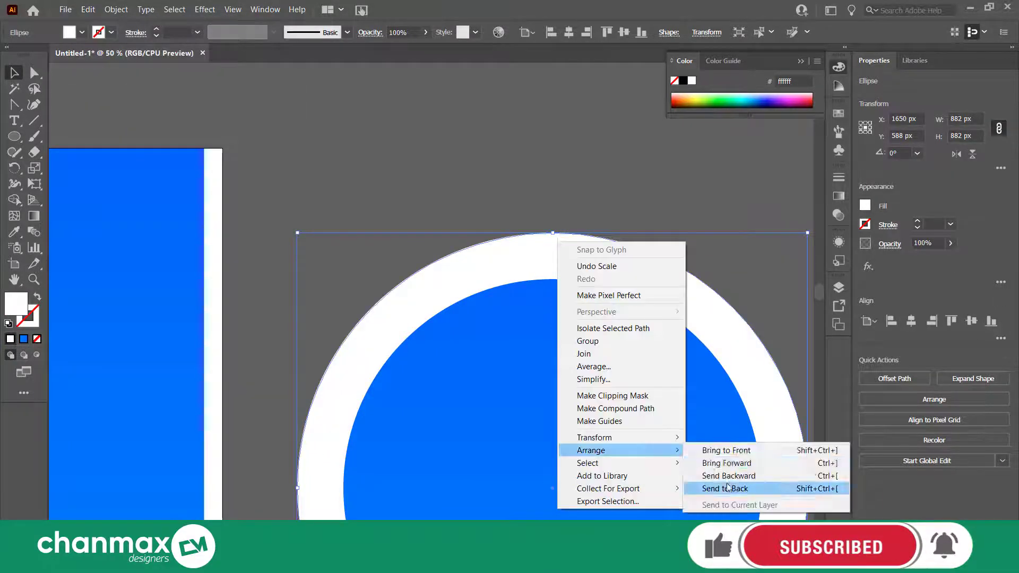
pyautogui.click(721, 482)
pyautogui.hotkey('ctrl', '-')
pyautogui.hotkey('ctrl', '-')
pyautogui.scroll(-1, 720, 479)
pyautogui.click(656, 225)
# Step: Place the linked office photo over the circles and scale it to 1345 px wide
pyautogui.moveTo(720, 287); pyautogui.dragTo(670, 205)
pyautogui.scroll(1, 630, 380)
pyautogui.scroll(-1, 651, 302)
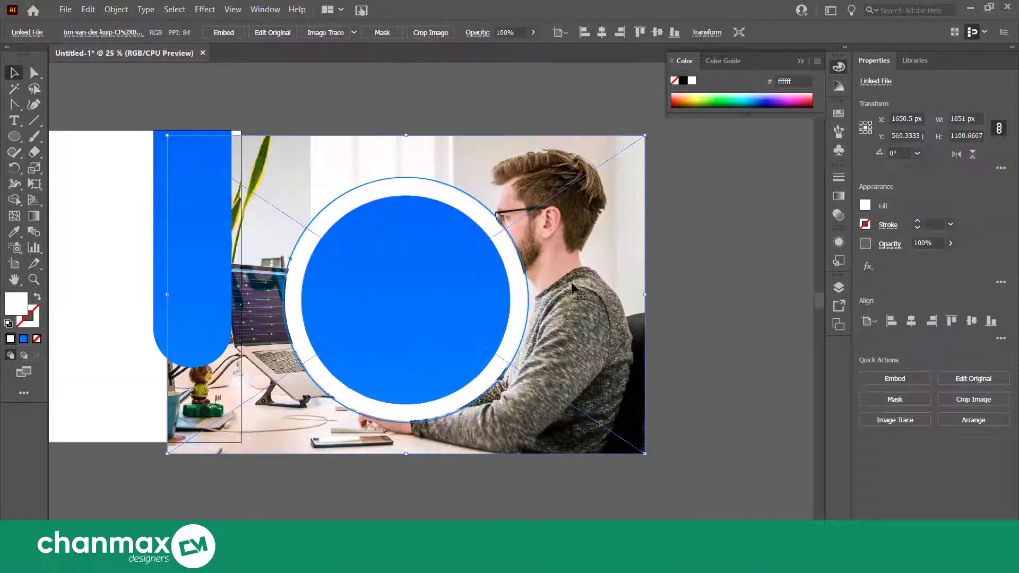
pyautogui.moveTo(583, 292); pyautogui.dragTo(457, 289)
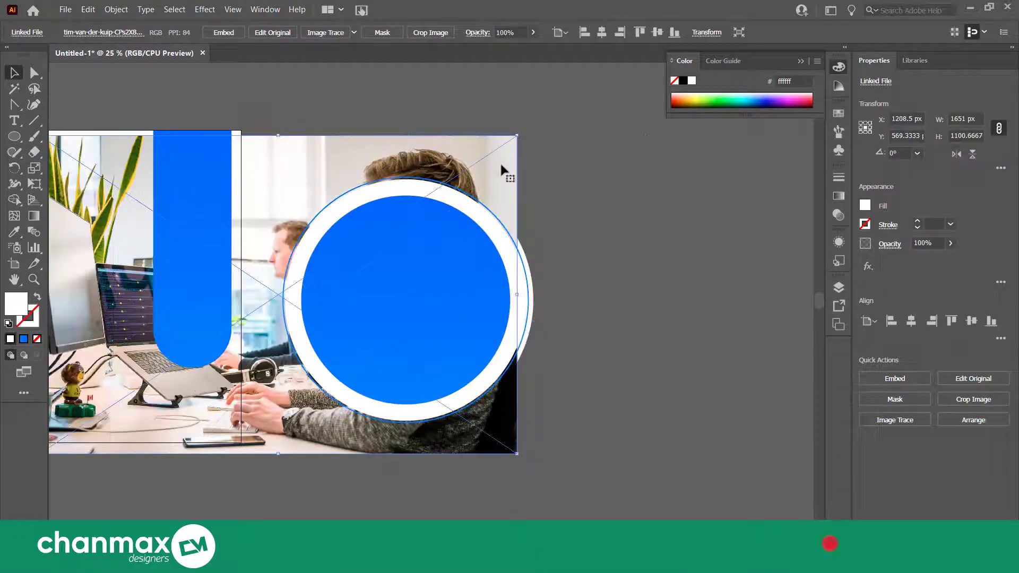
pyautogui.moveTo(276, 136); pyautogui.dragTo(275, 165)
pyautogui.moveTo(258, 210); pyautogui.dragTo(305, 218)
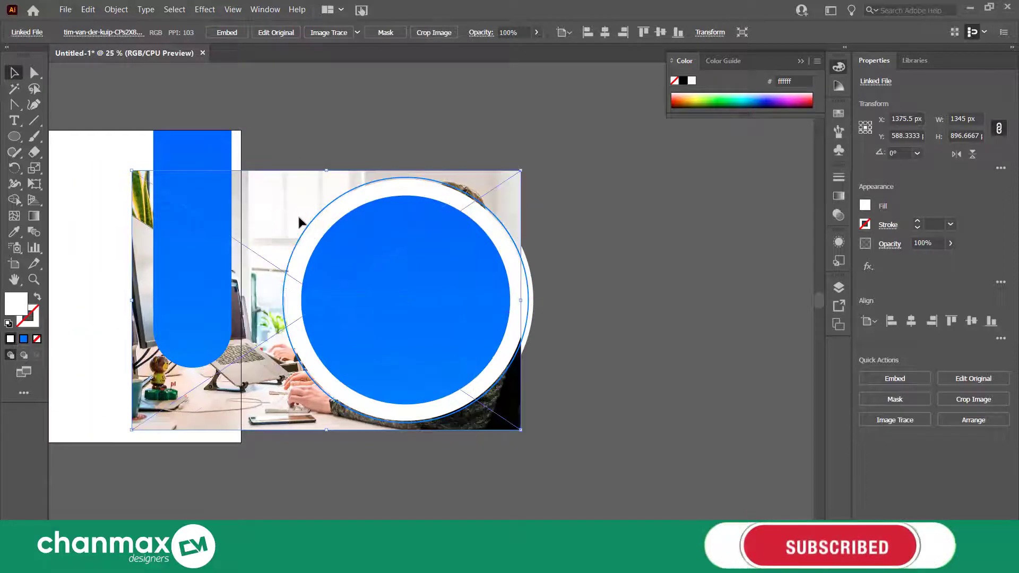
# Step: Bring the office photo in front of all the circles
pyautogui.rightClick(498, 197)
pyautogui.moveTo(536, 292)
pyautogui.click(677, 294)
pyautogui.click(599, 289)
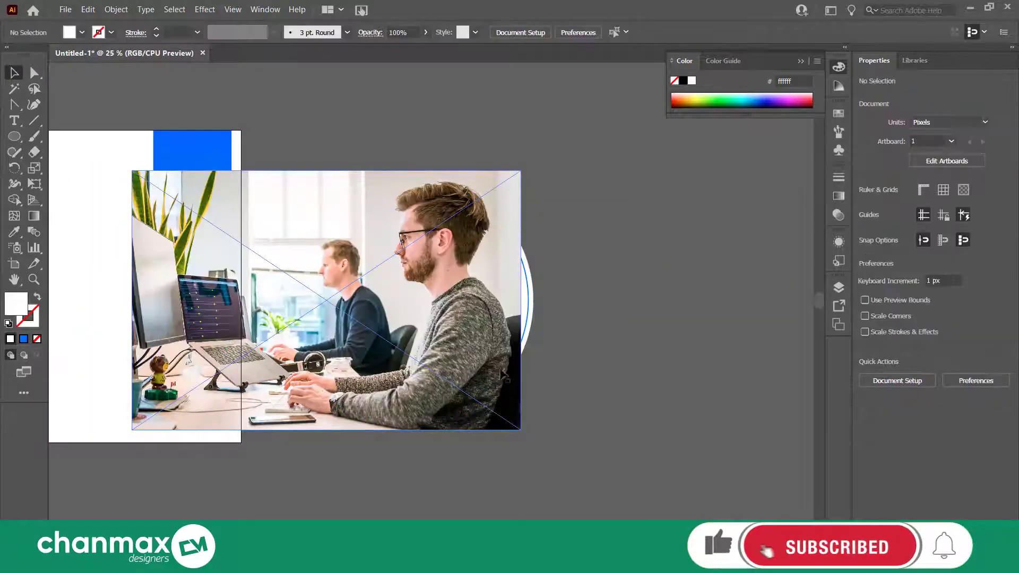
# Step: Move the photo aside and bring the inner blue circle to the front
pyautogui.moveTo(485, 289); pyautogui.dragTo(444, 289)
pyautogui.click(491, 287)
pyautogui.rightClick(491, 289)
pyautogui.moveTo(528, 230)
pyautogui.click(655, 229)
# Step: Scale the photo to 1177 px wide and position it so the seated man lies under the blue circle
pyautogui.moveTo(297, 419); pyautogui.dragTo(448, 435)
pyautogui.keyDown('shift'); pyautogui.click(452, 304); pyautogui.keyUp('shift')
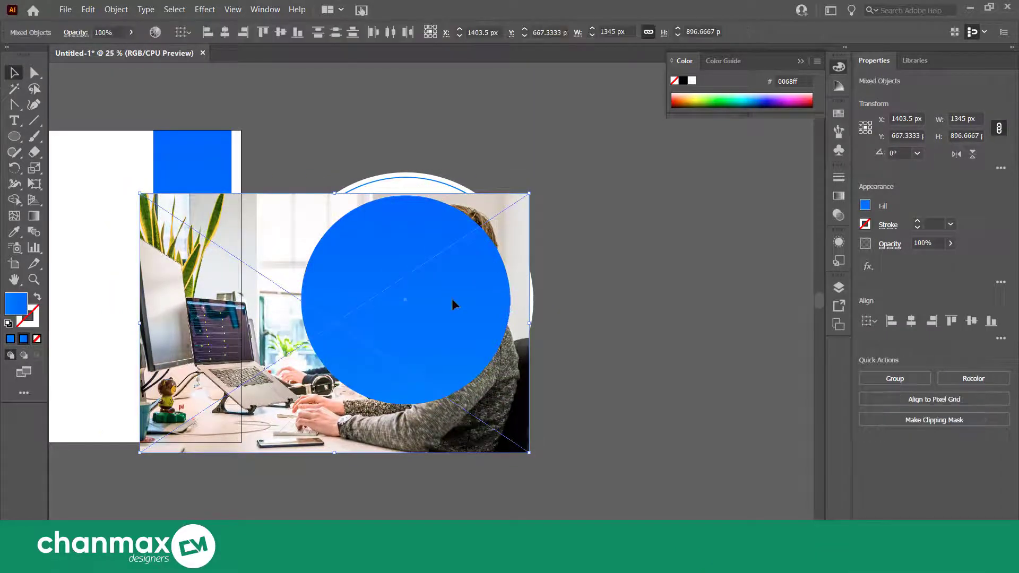
pyautogui.click(342, 477)
pyautogui.click(212, 432)
pyautogui.moveTo(173, 448); pyautogui.dragTo(188, 421)
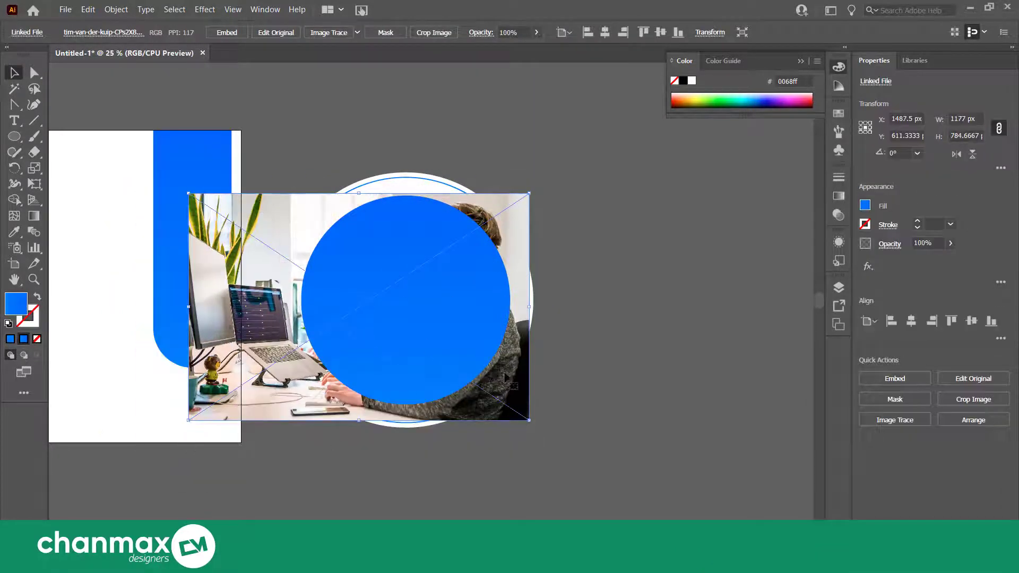
pyautogui.moveTo(509, 385); pyautogui.dragTo(490, 385)
# Step: Clip the photo to the inner blue circle with a clipping mask
pyautogui.keyDown('shift'); pyautogui.click(419, 343); pyautogui.keyUp('shift')
pyautogui.rightClick(418, 346)
pyautogui.click(477, 447)
pyautogui.click(607, 436)
# Step: Enlarge the outermost white circle to 924 px around its centre
pyautogui.scroll(-1, 584, 432)
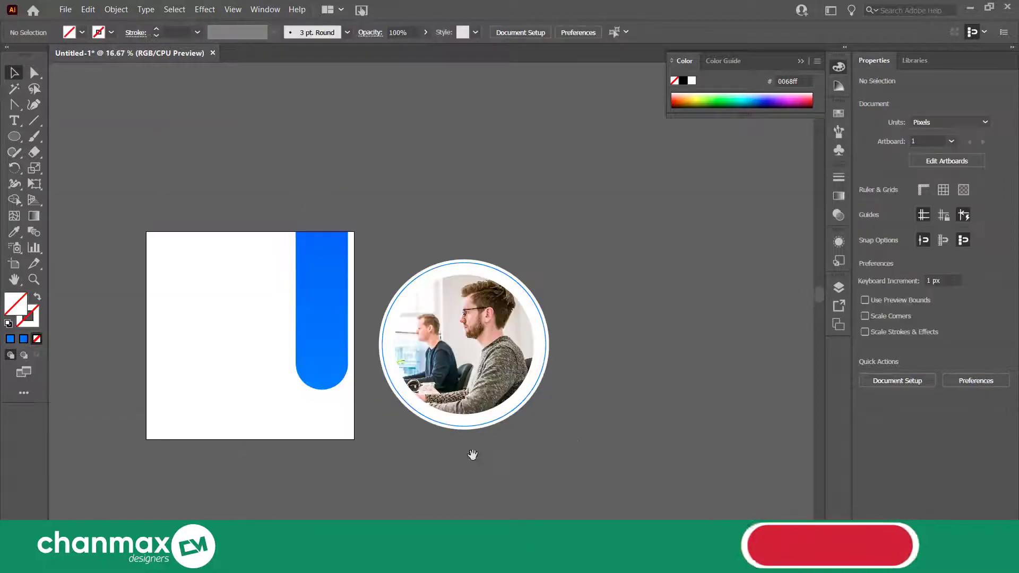
pyautogui.moveTo(469, 454); pyautogui.dragTo(607, 438)
pyautogui.scroll(2, 626, 408)
pyautogui.scroll(-1, 499, 489)
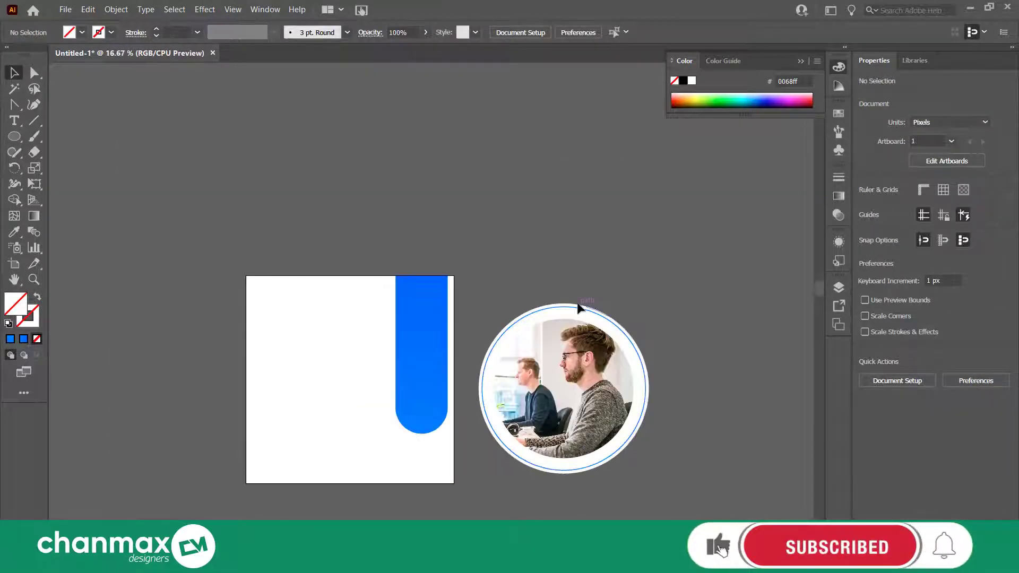
pyautogui.click(580, 305)
pyautogui.moveTo(655, 296); pyautogui.dragTo(658, 299)
pyautogui.click(667, 386)
pyautogui.scroll(1, 548, 448)
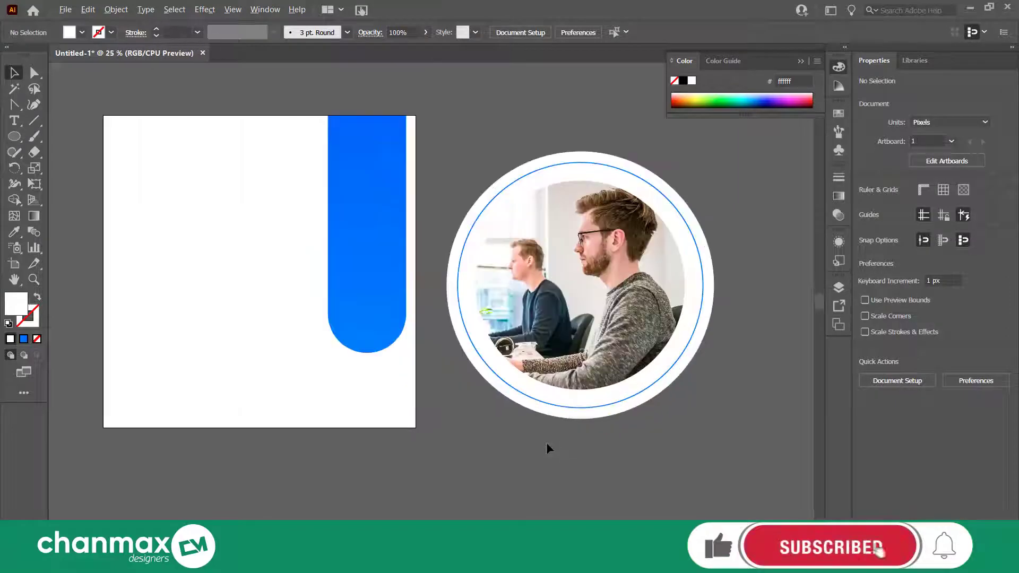
# Step: Scale the photo and its circles together to 772 px and move them onto the artboard, centred at X 686, Y 566 px
pyautogui.moveTo(518, 118); pyautogui.dragTo(591, 339)
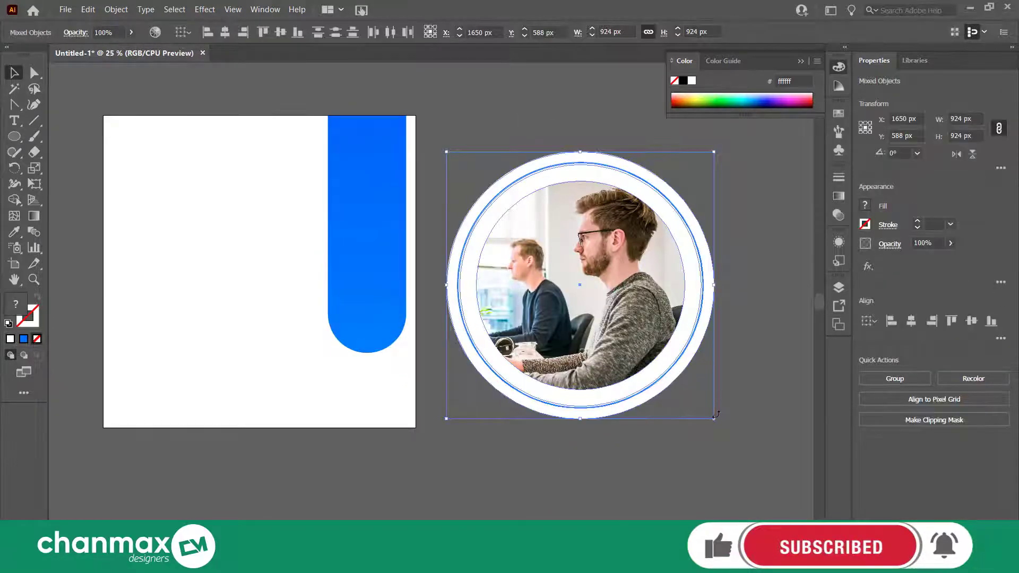
pyautogui.moveTo(714, 415); pyautogui.dragTo(691, 397)
pyautogui.moveTo(594, 287); pyautogui.dragTo(298, 281)
pyautogui.moveTo(532, 323); pyautogui.dragTo(653, 324)
pyautogui.scroll(1, 440, 246)
pyautogui.moveTo(414, 312); pyautogui.dragTo(431, 313)
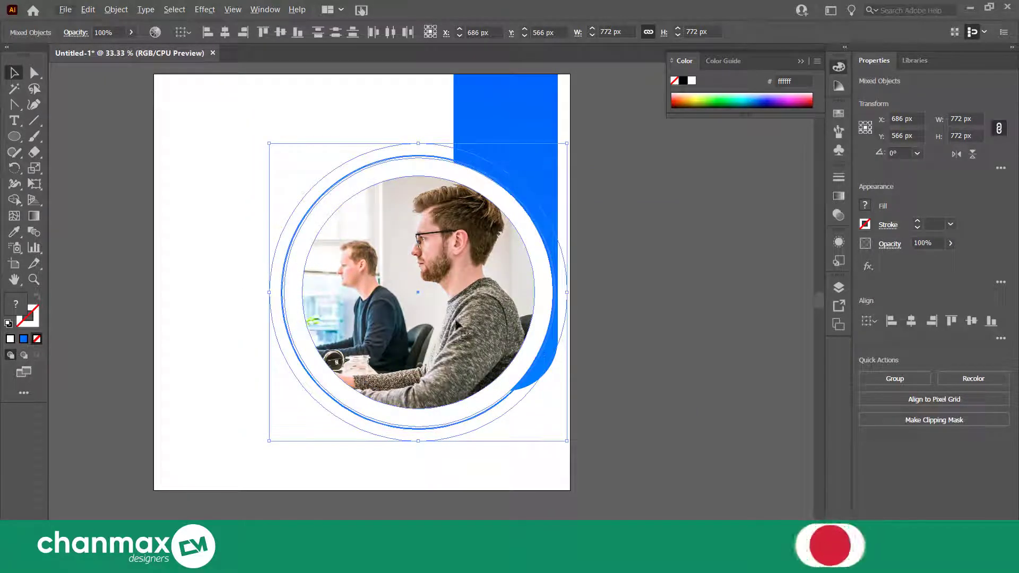
pyautogui.click(696, 318)
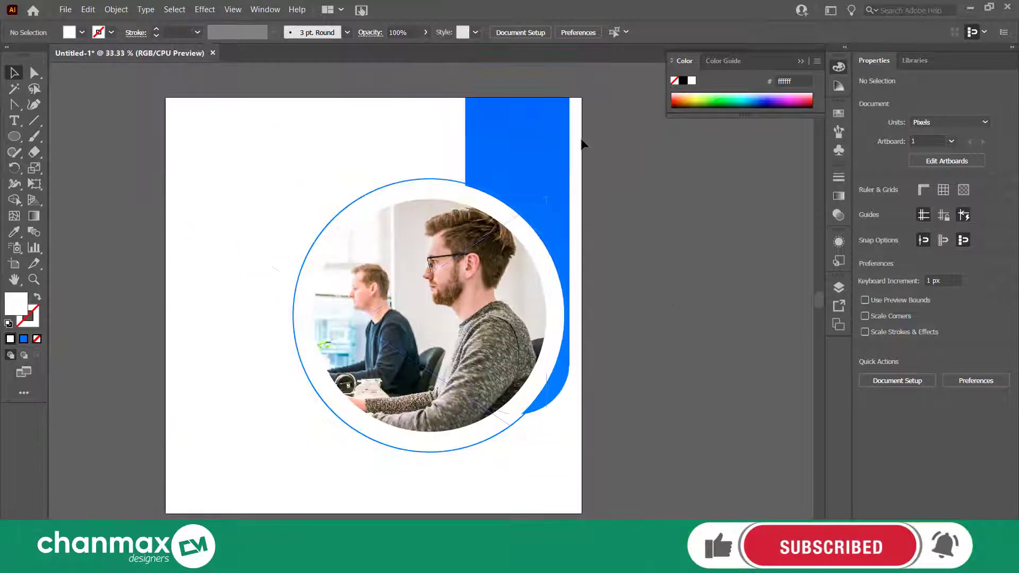
# Step: Bring the blue rounded bar to the front, with the clipped photo in front of it
pyautogui.rightClick(527, 168)
pyautogui.click(690, 366)
pyautogui.click(399, 378)
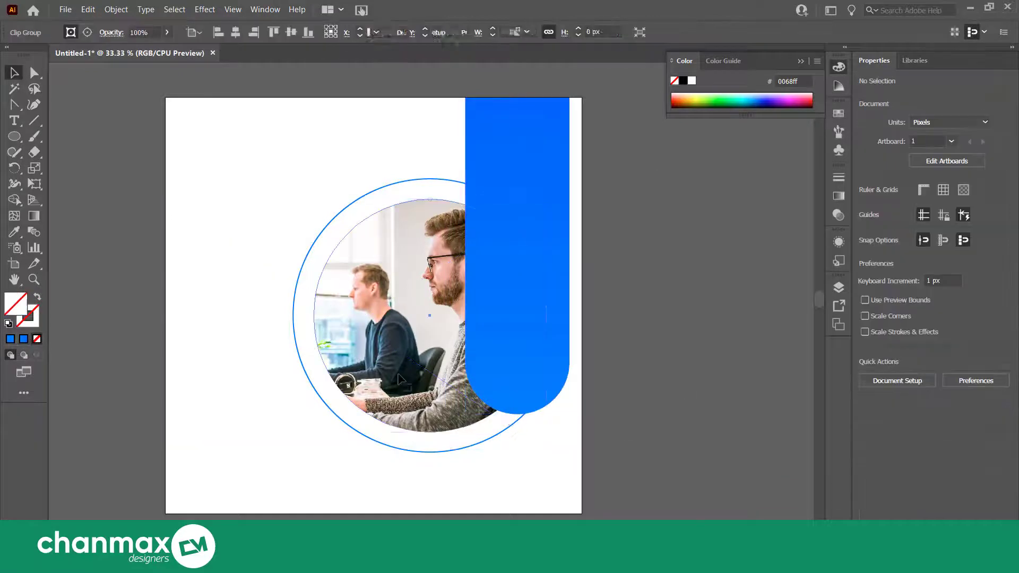
pyautogui.rightClick(431, 350)
pyautogui.moveTo(576, 485)
pyautogui.click(626, 486)
pyautogui.click(714, 396)
# Step: Bring the thin blue ring around the photo to the front
pyautogui.rightClick(475, 446)
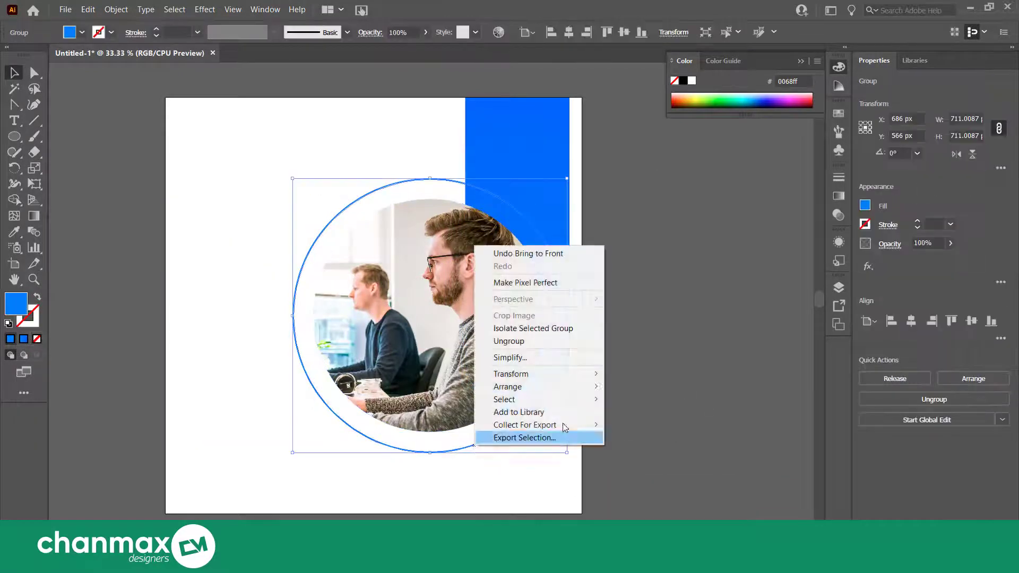
pyautogui.moveTo(530, 386)
pyautogui.click(611, 387)
pyautogui.click(773, 290)
# Step: Recolour the thin ring around the photo to light blue (009eff)
pyautogui.click(456, 182)
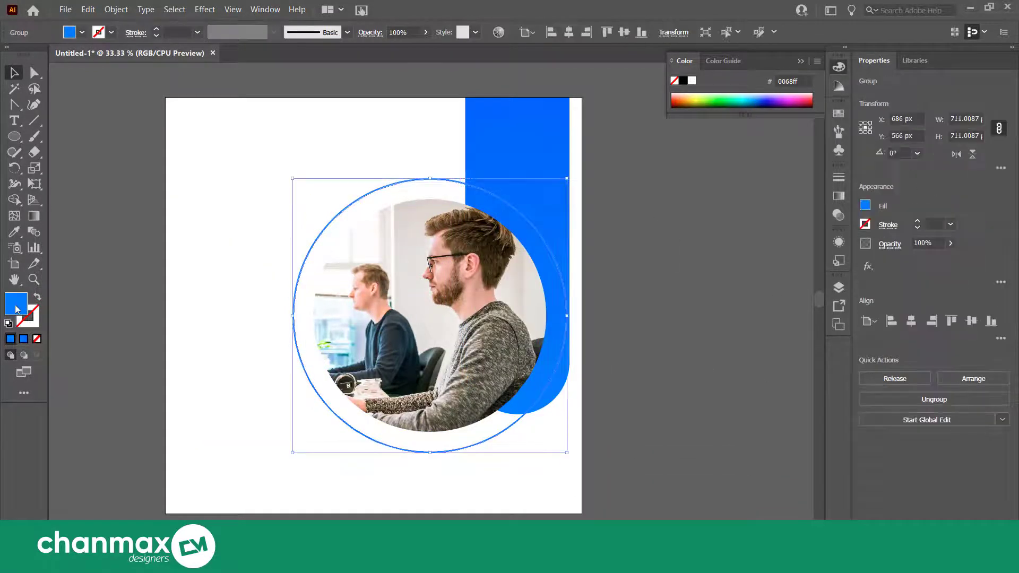
pyautogui.doubleClick(15, 306)
pyautogui.click(521, 265)
pyautogui.click(649, 197)
pyautogui.click(647, 212)
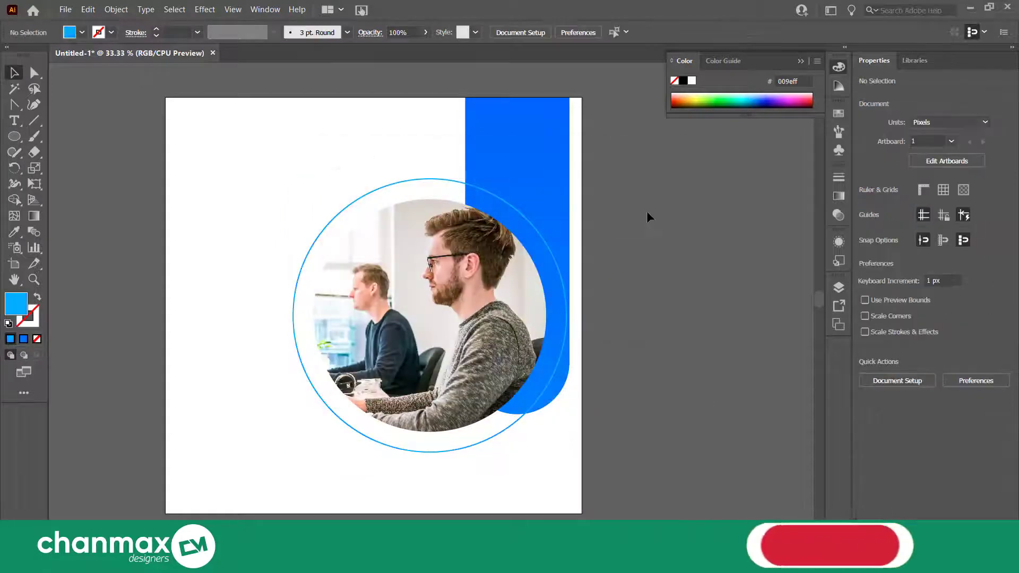
# Step: Scale the clipped photo and its surrounding circles together to 699 px, keeping their upper-right corner fixed
pyautogui.moveTo(261, 169); pyautogui.dragTo(417, 460)
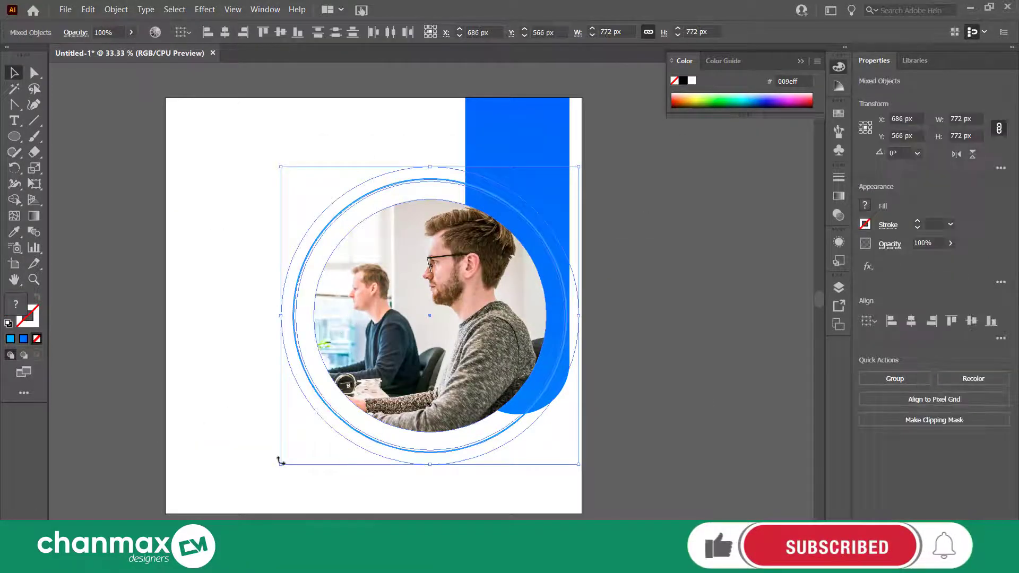
pyautogui.moveTo(279, 467); pyautogui.dragTo(301, 427)
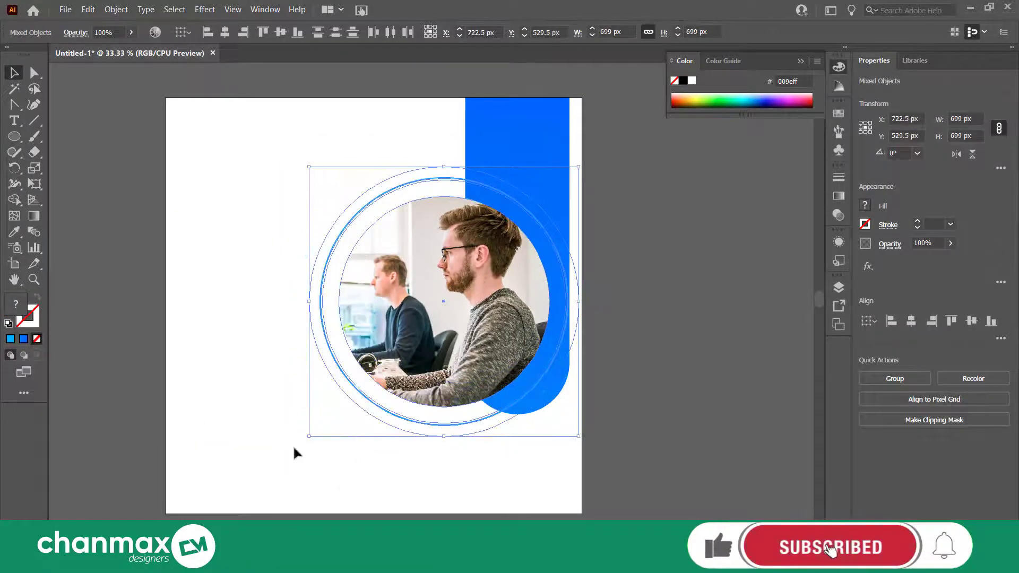
pyautogui.click(657, 425)
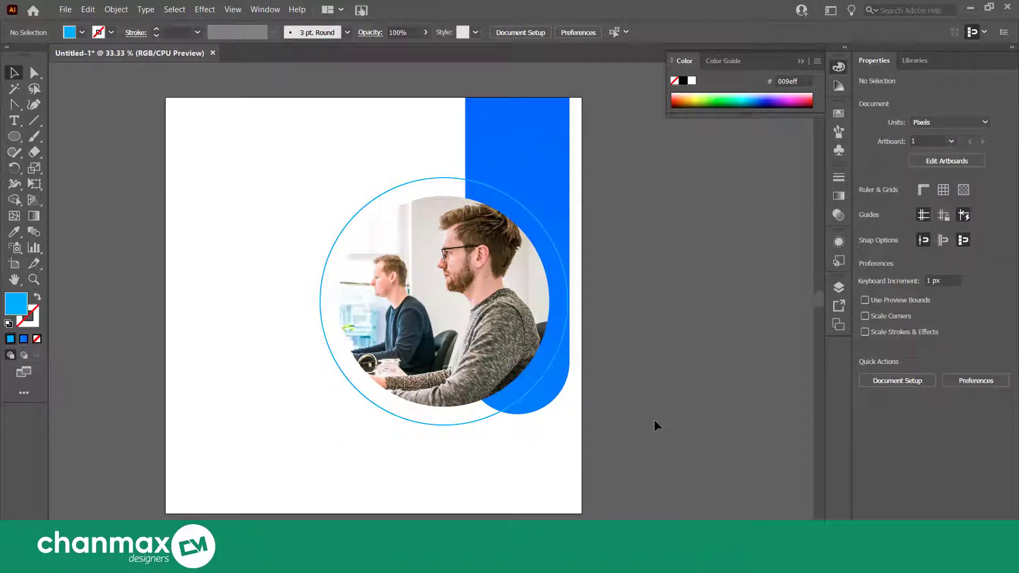
pyautogui.click(370, 376)
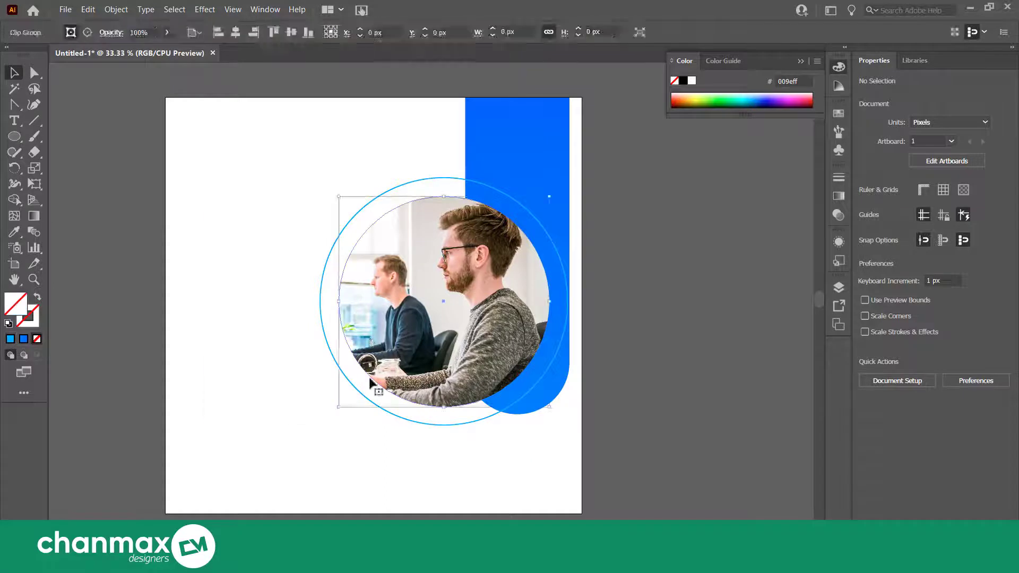
pyautogui.moveTo(572, 459); pyautogui.dragTo(344, 217)
pyautogui.click(611, 311)
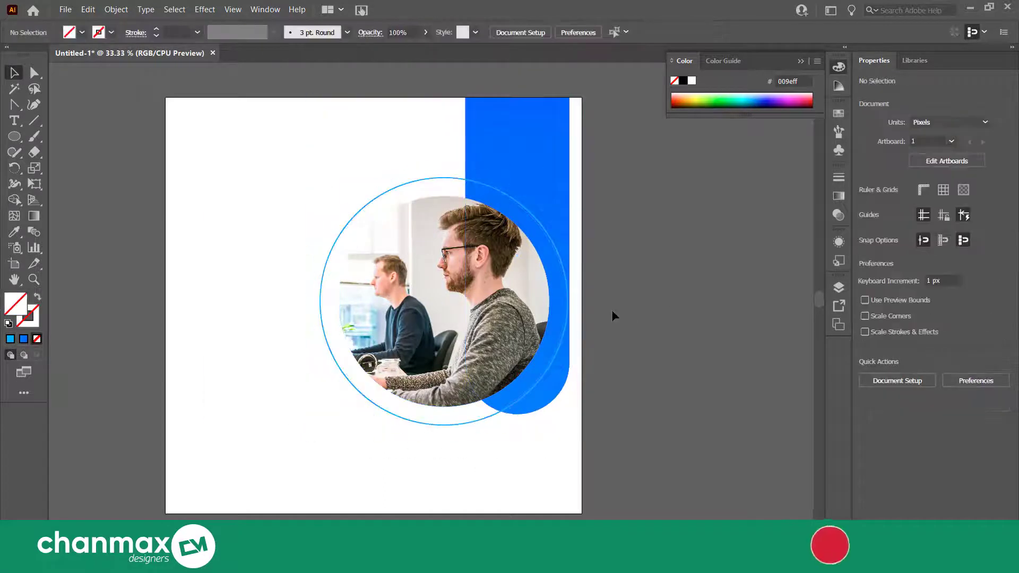
pyautogui.click(573, 320)
pyautogui.click(520, 450)
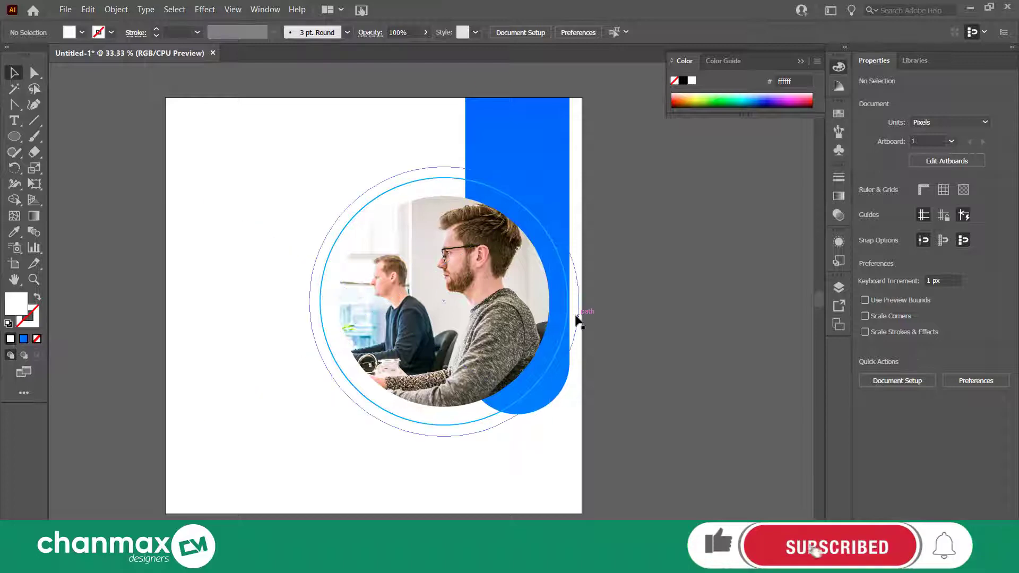
pyautogui.click(577, 318)
pyautogui.click(528, 427)
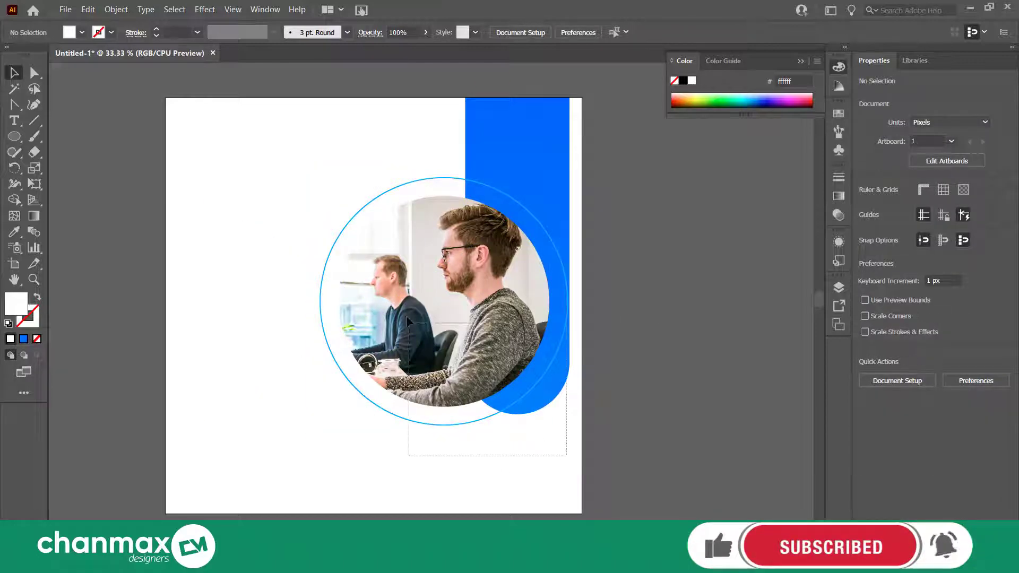
pyautogui.moveTo(406, 317); pyautogui.dragTo(308, 175)
pyautogui.rightClick(500, 295)
pyautogui.click(549, 383)
pyautogui.click(698, 324)
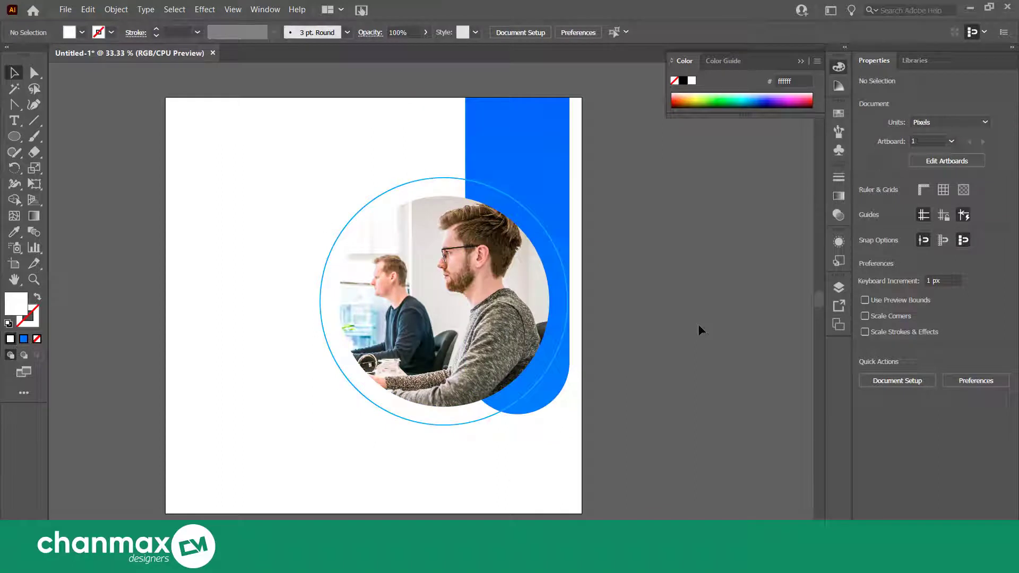
pyautogui.rightClick(549, 317)
pyautogui.click(594, 411)
pyautogui.click(701, 338)
# Step: Nudge the circular photo and its surrounding circles left to an X position of 669.5 px
pyautogui.moveTo(377, 466); pyautogui.dragTo(325, 261)
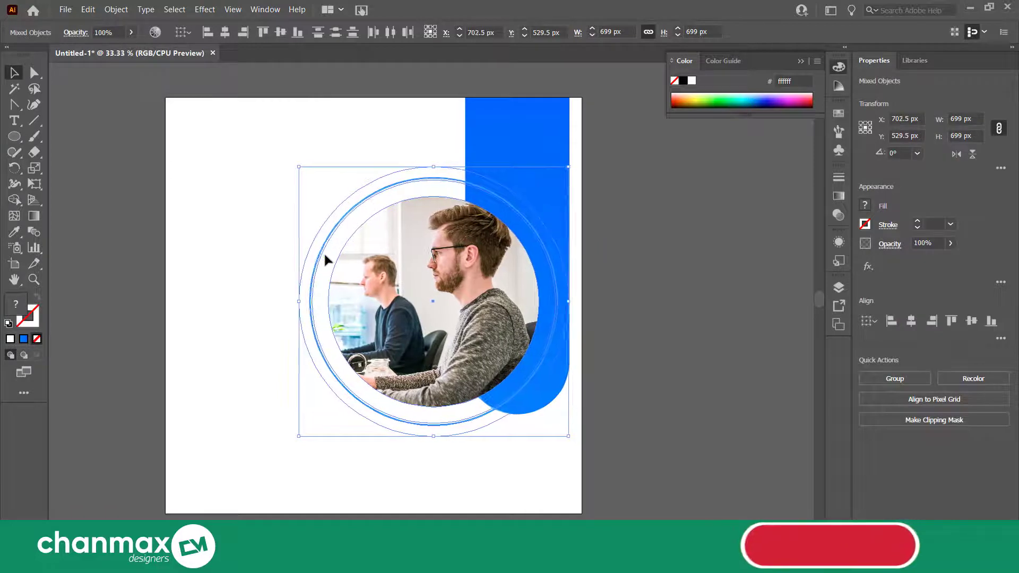
pyautogui.press('Left')
pyautogui.press('Left')
pyautogui.press('Left')
pyautogui.press('Left')
pyautogui.press('Left')
pyautogui.press('Left')
pyautogui.press('Left')
pyautogui.press('Left')
pyautogui.press('Left')
pyautogui.press('Left')
pyautogui.press('Left')
pyautogui.press('Left')
pyautogui.press('Left')
pyautogui.press('Left')
pyautogui.press('Left')
pyautogui.press('Left')
pyautogui.press('Left')
pyautogui.press('Left')
pyautogui.press('Left')
pyautogui.press('Left')
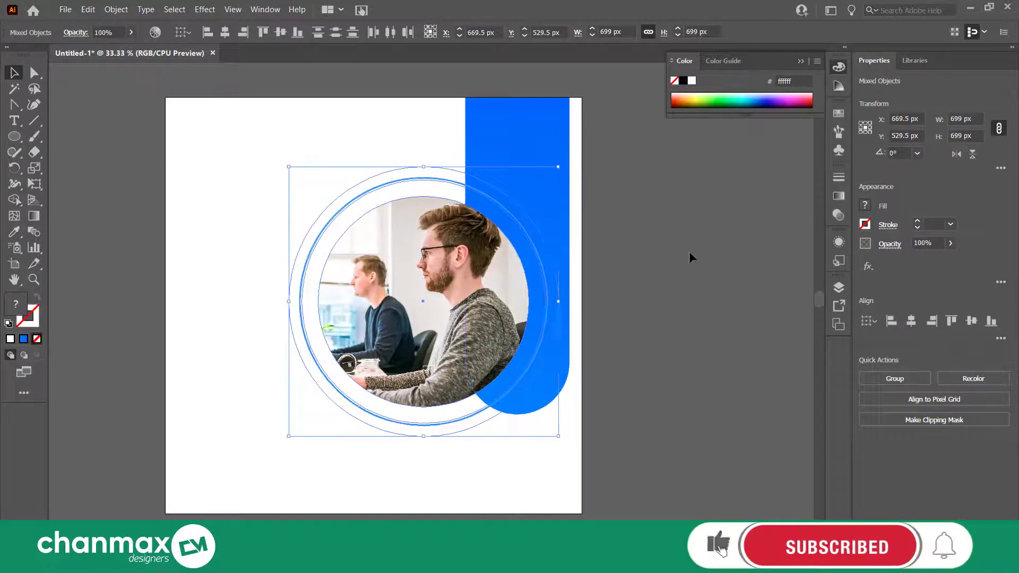
# Step: Group the circular photo with its white border and thin ring
pyautogui.click(689, 252)
pyautogui.moveTo(551, 456); pyautogui.dragTo(328, 214)
pyautogui.rightClick(347, 233)
pyautogui.click(401, 300)
pyautogui.click(659, 314)
pyautogui.scroll(1, 659, 314)
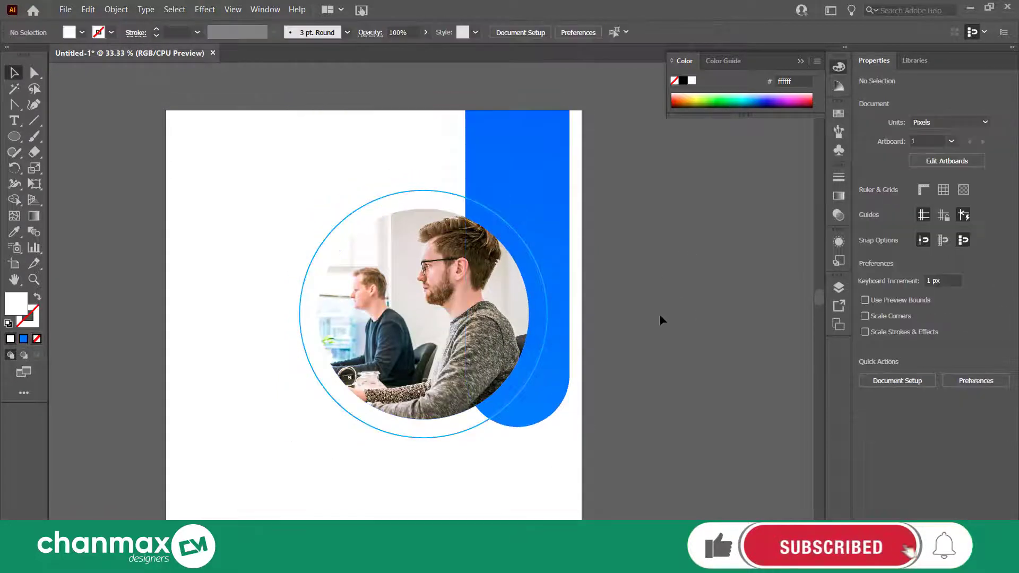
pyautogui.scroll(-1, 659, 314)
pyautogui.scroll(-1, 659, 314)
pyautogui.scroll(1, 659, 313)
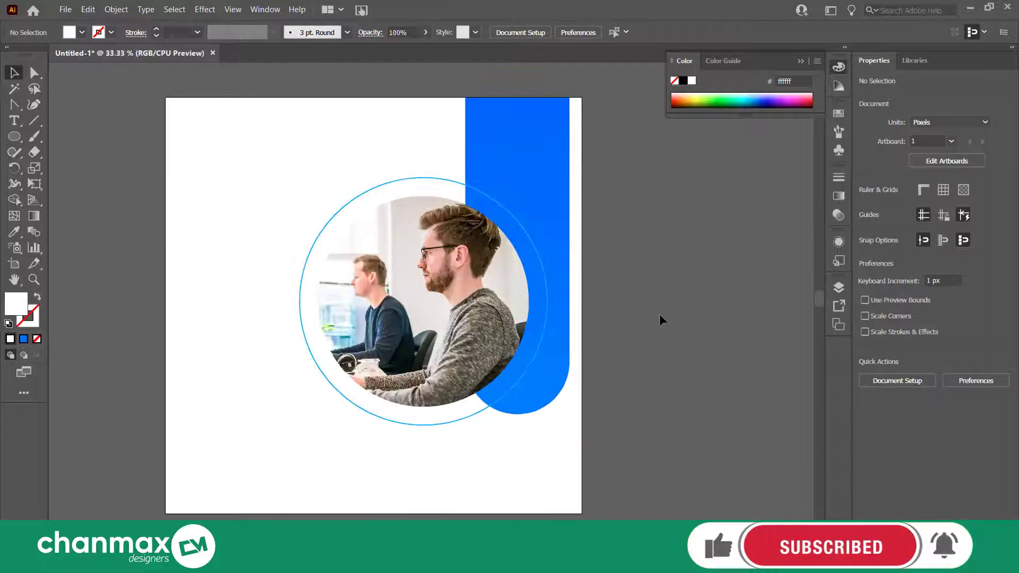
pyautogui.scroll(-1, 658, 313)
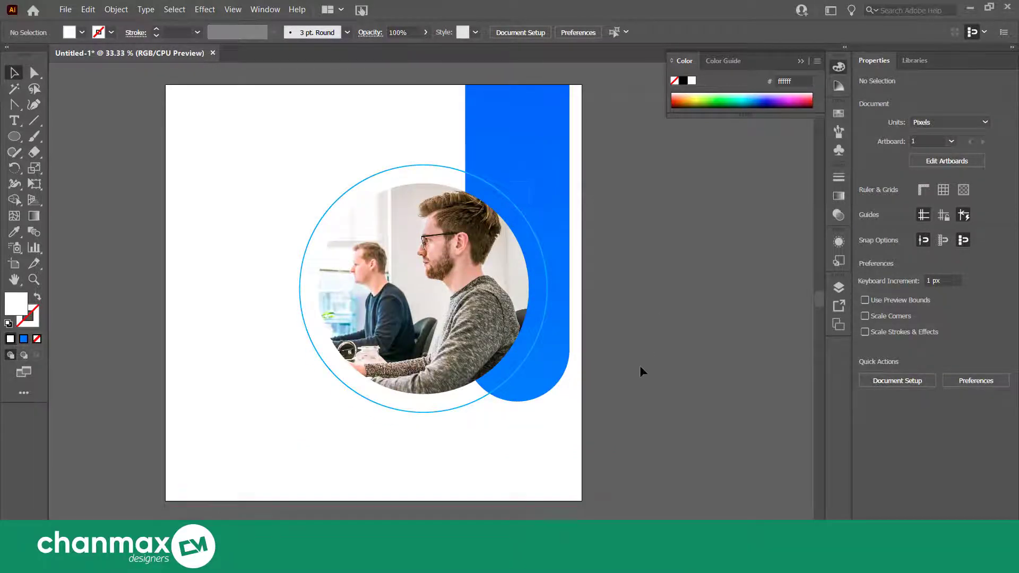
pyautogui.click(391, 176)
pyautogui.click(650, 293)
# Step: Draw a white horizontal bar about 94 px high beside the artboard and stretch it to about 1815 px wide
pyautogui.scroll(-1, 651, 292)
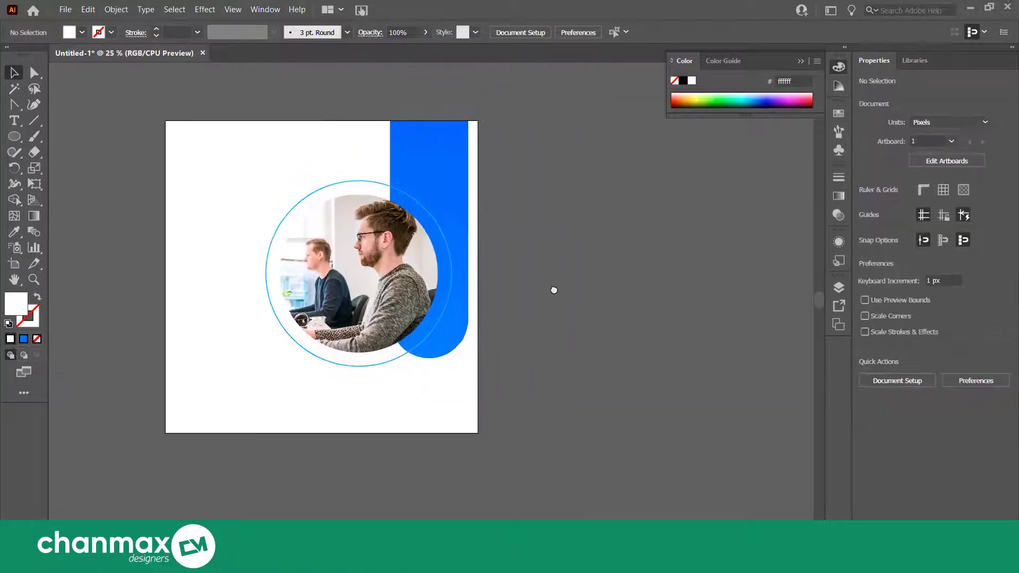
pyautogui.press('m')
pyautogui.moveTo(533, 239); pyautogui.dragTo(793, 266)
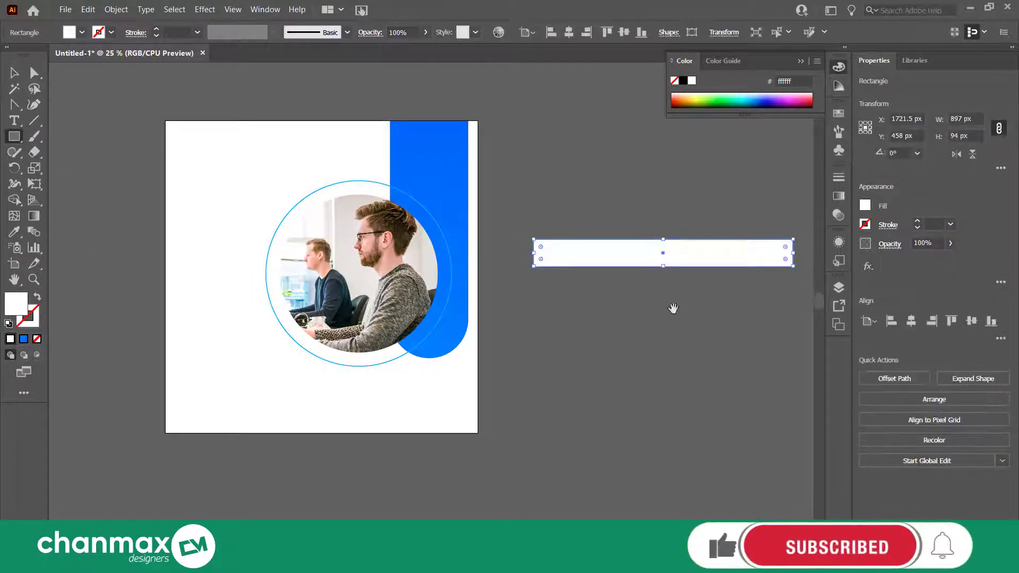
pyautogui.scroll(1, 673, 308)
pyautogui.hotkey('ctrl', '-')
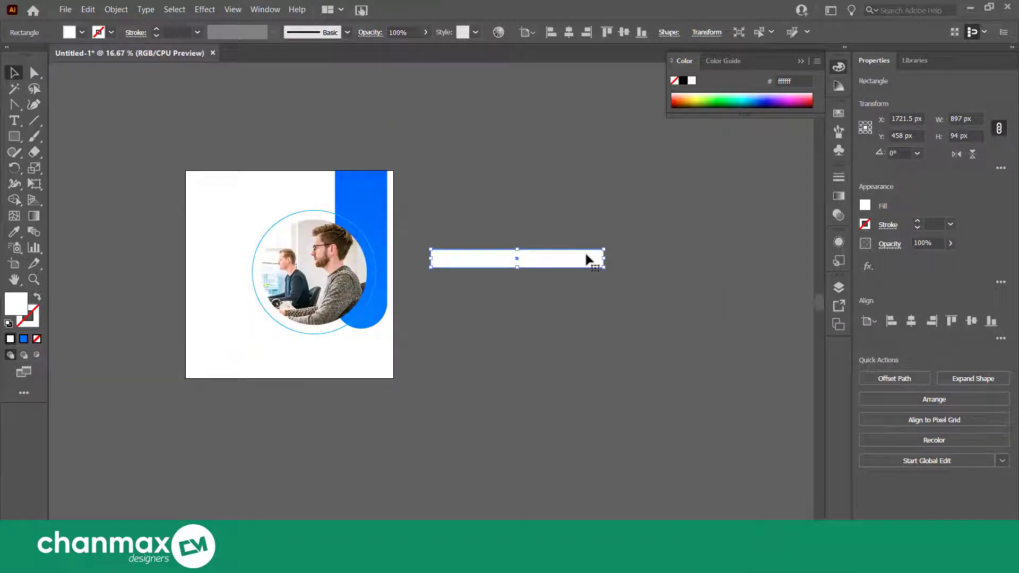
pyautogui.click(598, 271)
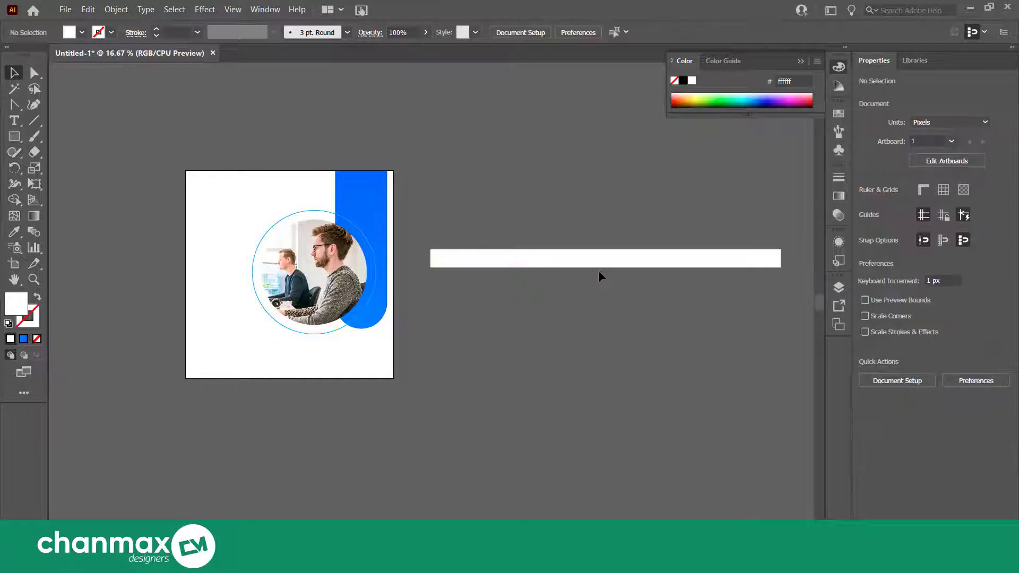
# Step: Duplicate the bar twice, thinning one copy to about 28 px high above it and placing a thinner copy below it
pyautogui.moveTo(617, 262); pyautogui.dragTo(611, 220)
pyautogui.moveTo(610, 220); pyautogui.dragTo(601, 199)
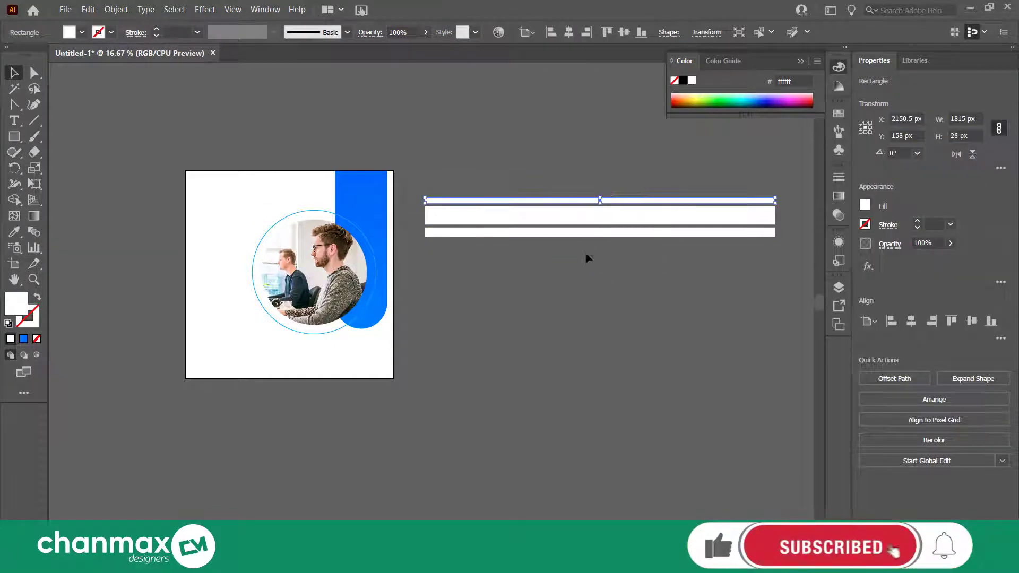
pyautogui.click(586, 254)
pyautogui.click(609, 233)
pyautogui.click(610, 312)
# Step: Widen the gaps between the three bars evenly and place a copy of the 28 px bar beneath them
pyautogui.scroll(2, 605, 234)
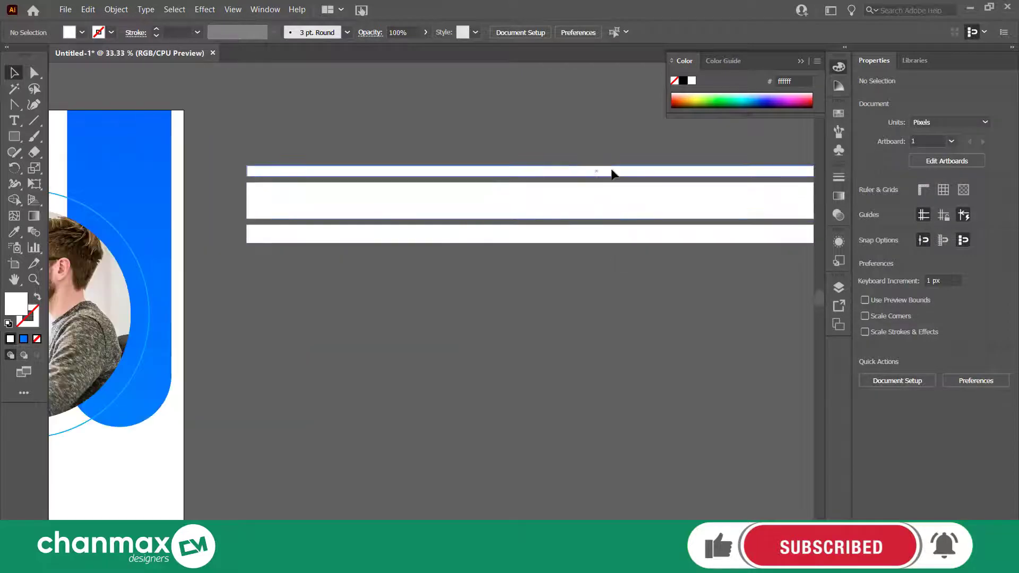
pyautogui.click(611, 169)
pyautogui.moveTo(601, 230); pyautogui.dragTo(610, 280)
pyautogui.click(626, 225)
pyautogui.click(624, 235)
pyautogui.hotkey('ctrl', 'z')
pyautogui.click(606, 371)
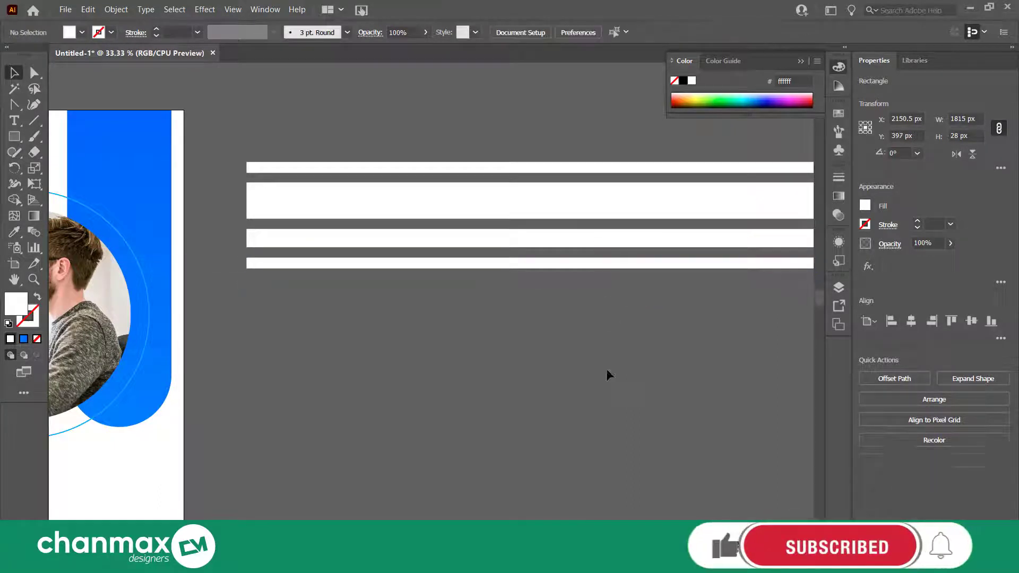
# Step: Duplicate the third bar straight down as a fifth bar at the bottom of the stack
pyautogui.scroll(-1, 606, 371)
pyautogui.hscroll(2, 602, 378)
pyautogui.scroll(1, 575, 382)
pyautogui.hscroll(-1, 575, 382)
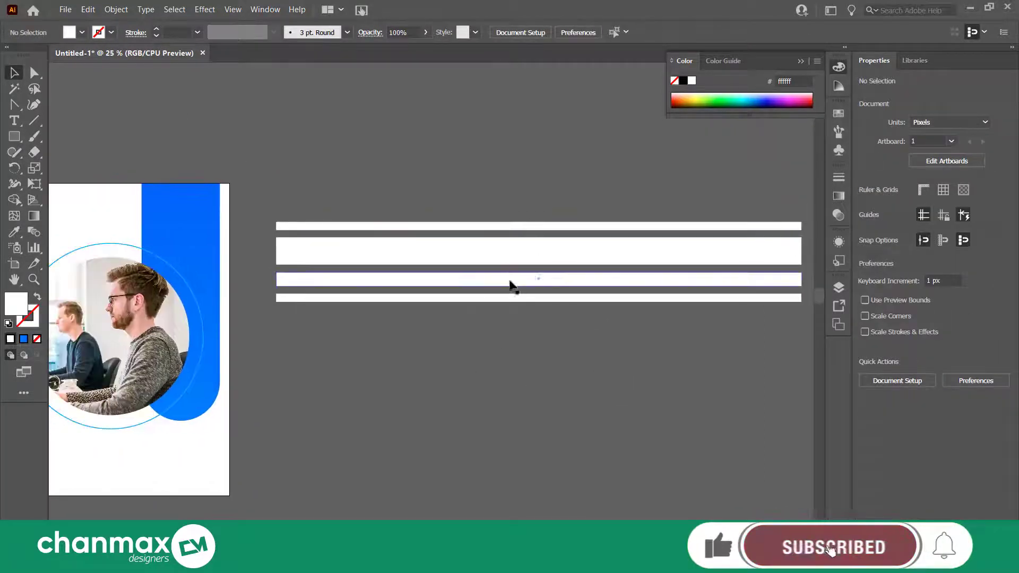
pyautogui.moveTo(511, 285); pyautogui.dragTo(511, 321)
pyautogui.click(518, 384)
# Step: Make the fourth bar thinner and move the bottom bar up to close the gap
pyautogui.scroll(3, 549, 324)
pyautogui.click(523, 268)
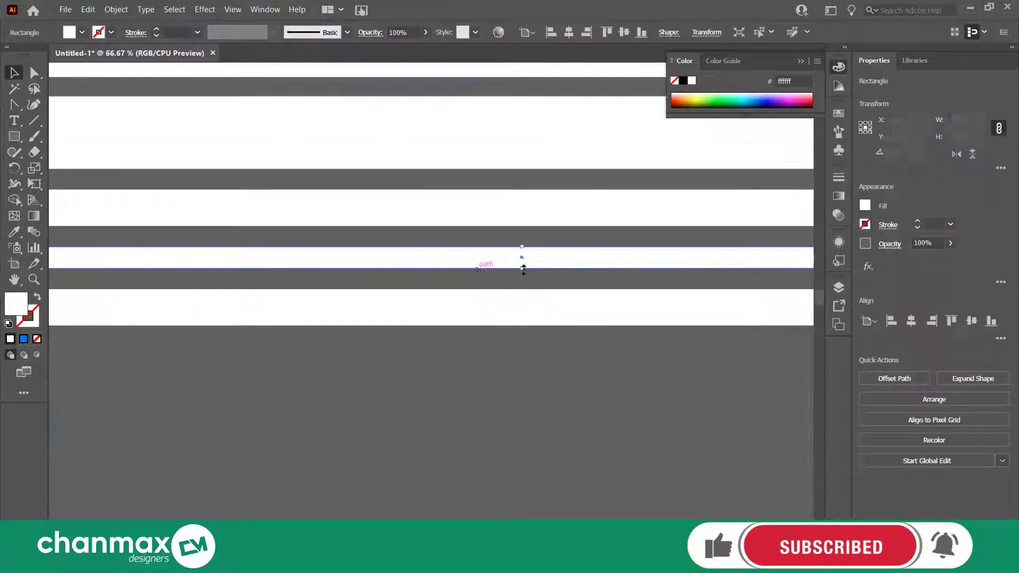
pyautogui.moveTo(523, 268); pyautogui.dragTo(524, 261)
pyautogui.click(528, 335)
pyautogui.moveTo(546, 306); pyautogui.dragTo(546, 294)
pyautogui.click(533, 364)
pyautogui.scroll(-4, 533, 372)
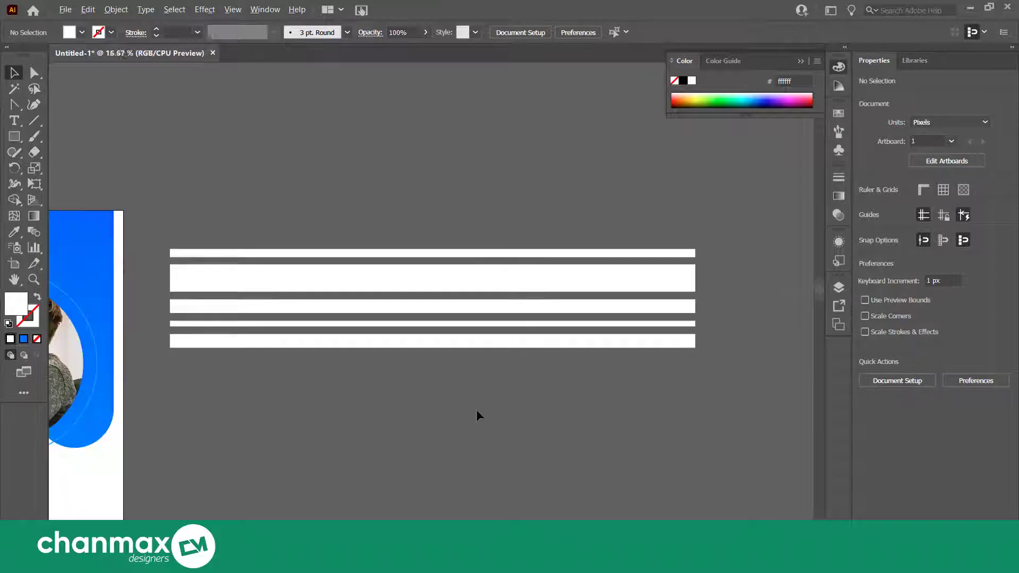
# Step: Group the five white bars into one stripe set
pyautogui.scroll(-2, 476, 409)
pyautogui.scroll(1, 440, 402)
pyautogui.moveTo(443, 361); pyautogui.dragTo(456, 226)
pyautogui.rightClick(431, 261)
pyautogui.click(459, 336)
pyautogui.click(400, 337)
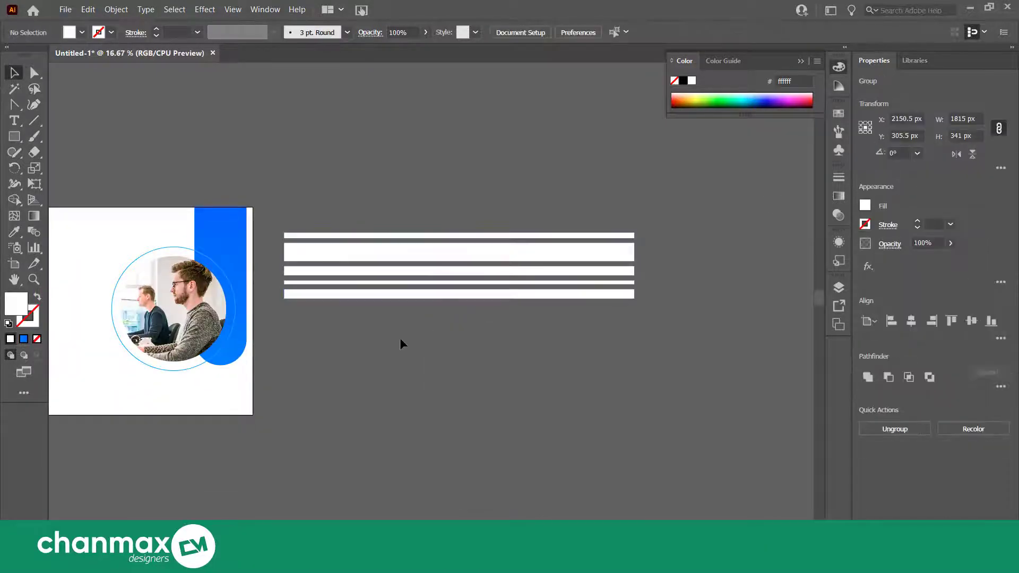
# Step: Copy the stripe set three times with similar spacing, two copies below it and one above
pyautogui.moveTo(414, 252); pyautogui.dragTo(414, 333)
pyautogui.moveTo(509, 447); pyautogui.dragTo(571, 398)
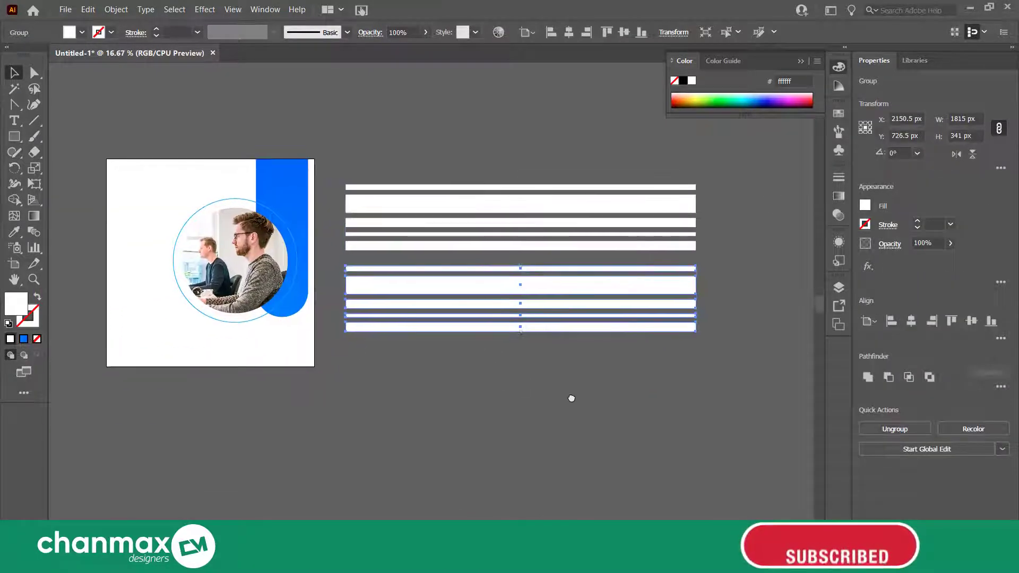
pyautogui.moveTo(548, 284); pyautogui.dragTo(555, 368)
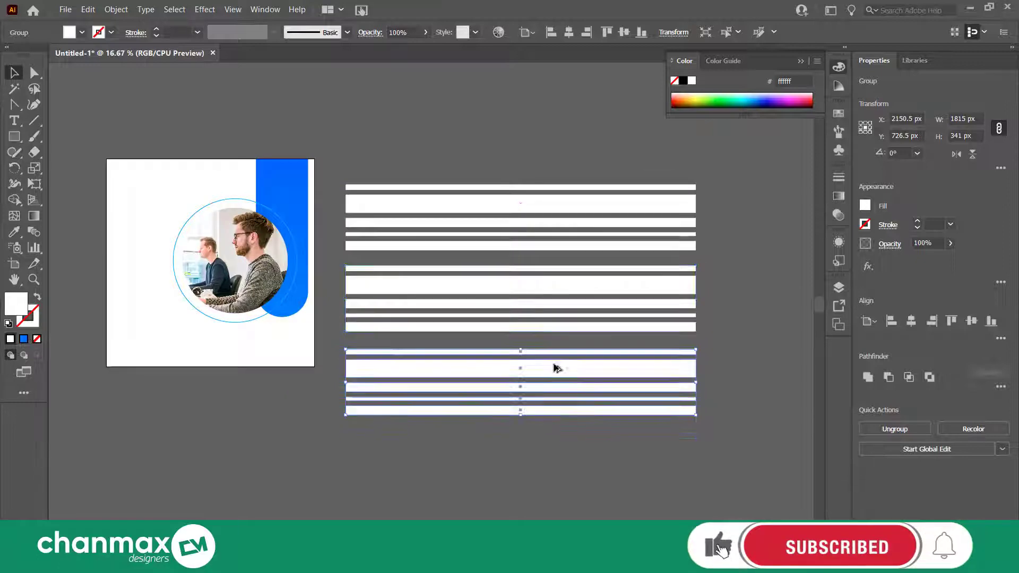
pyautogui.scroll(1, 500, 212)
pyautogui.moveTo(501, 212); pyautogui.dragTo(499, 130)
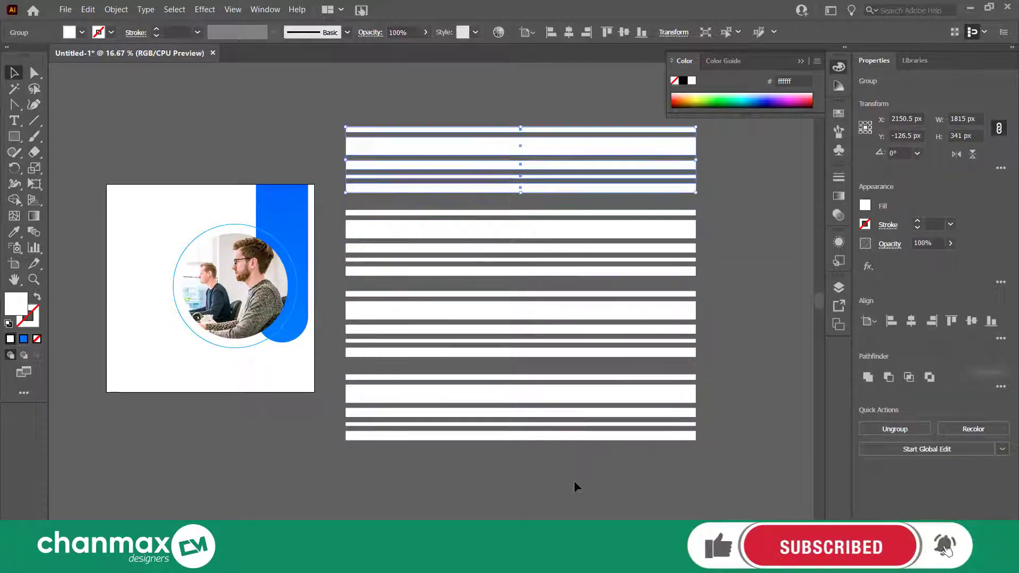
# Step: Group all four stripe sets together
pyautogui.moveTo(577, 487); pyautogui.dragTo(412, 122)
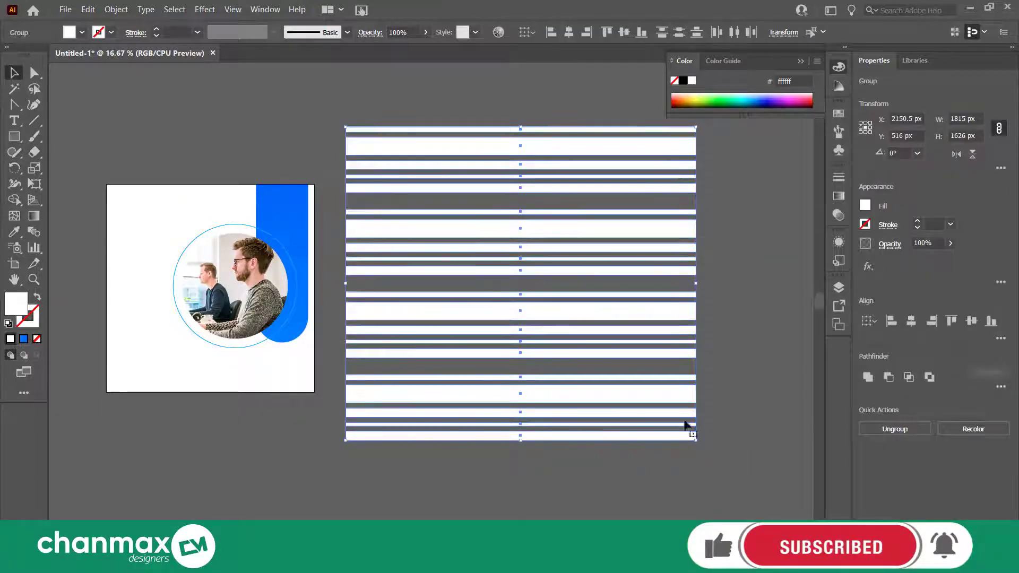
pyautogui.rightClick(600, 339)
pyautogui.click(634, 425)
pyautogui.click(759, 396)
# Step: Draw a white 1076 px square over the artboard and move it onto the middle of the stripes
pyautogui.click(14, 136)
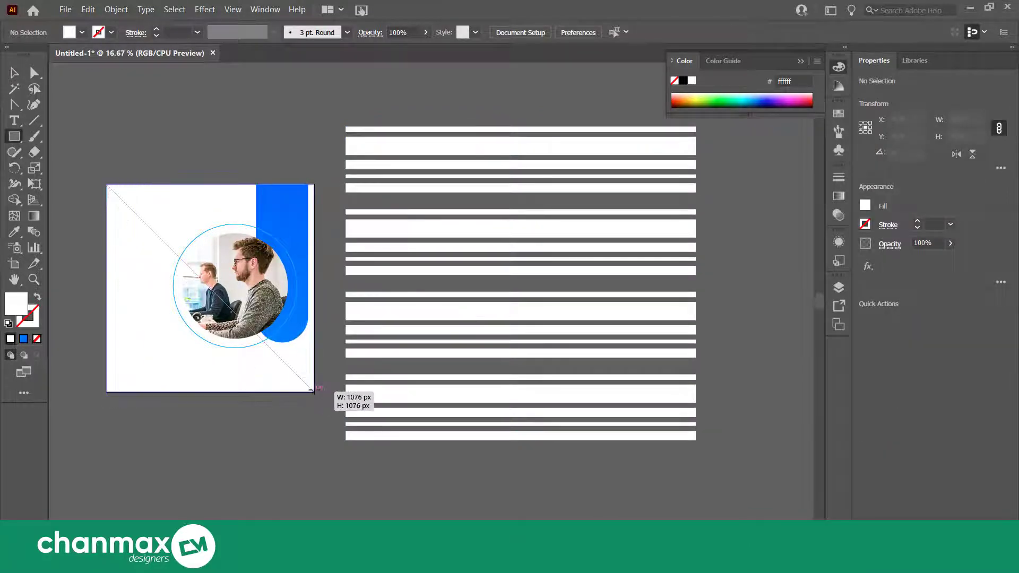
pyautogui.moveTo(313, 391); pyautogui.dragTo(313, 392)
pyautogui.click(14, 72)
pyautogui.moveTo(170, 271); pyautogui.dragTo(472, 270)
# Step: Rotate the stripe group about 34.8° so the stripes run diagonally across the white square
pyautogui.click(684, 304)
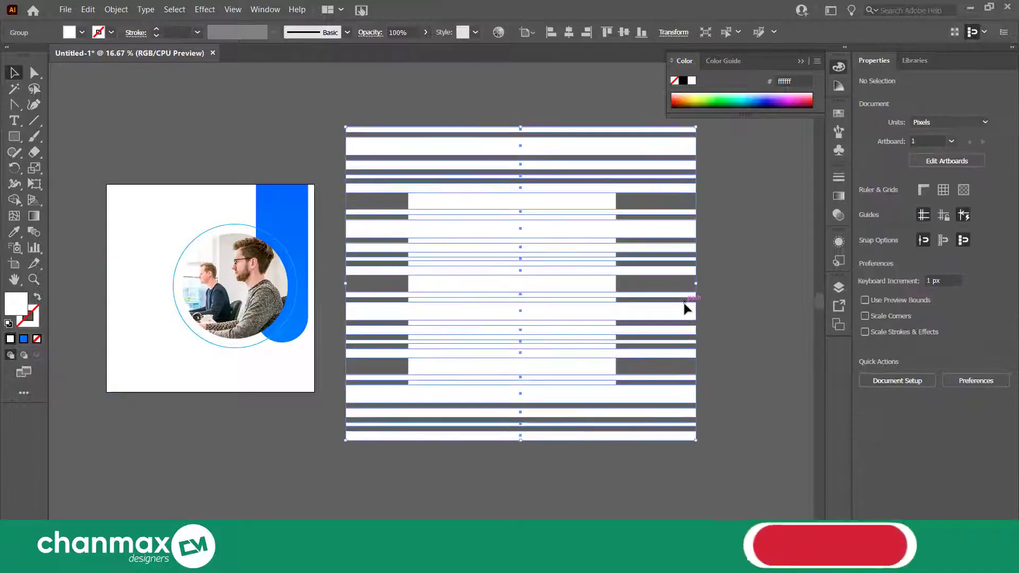
pyautogui.moveTo(700, 283); pyautogui.dragTo(714, 148)
pyautogui.click(718, 173)
# Step: Try bringing the rotated stripe group in front of the white square
pyautogui.rightClick(604, 161)
pyautogui.moveTo(691, 303)
pyautogui.click(744, 303)
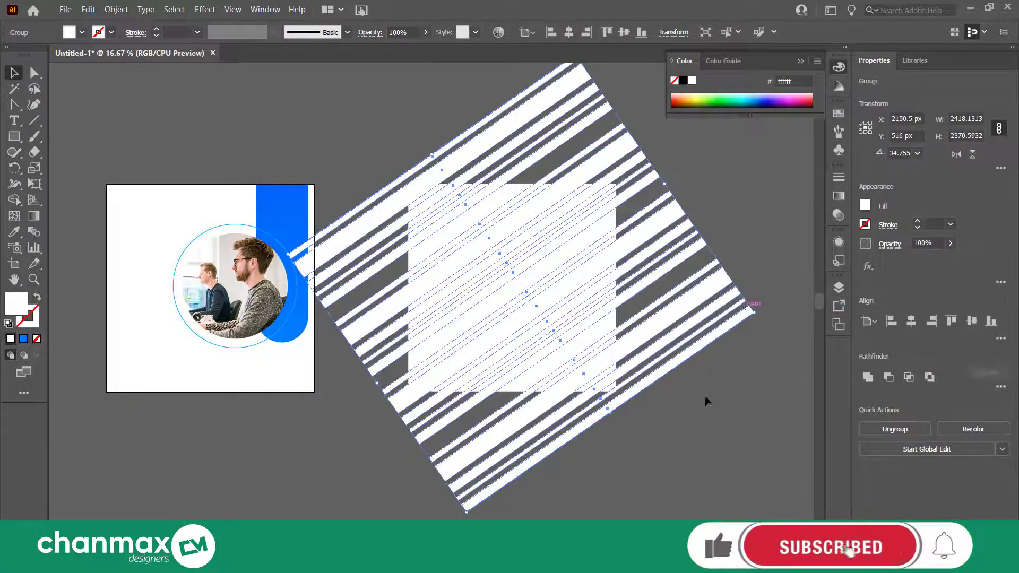
pyautogui.click(705, 396)
# Step: Send the rotated stripe group to the back, behind the white square
pyautogui.click(603, 295)
pyautogui.rightClick(571, 319)
pyautogui.moveTo(645, 460)
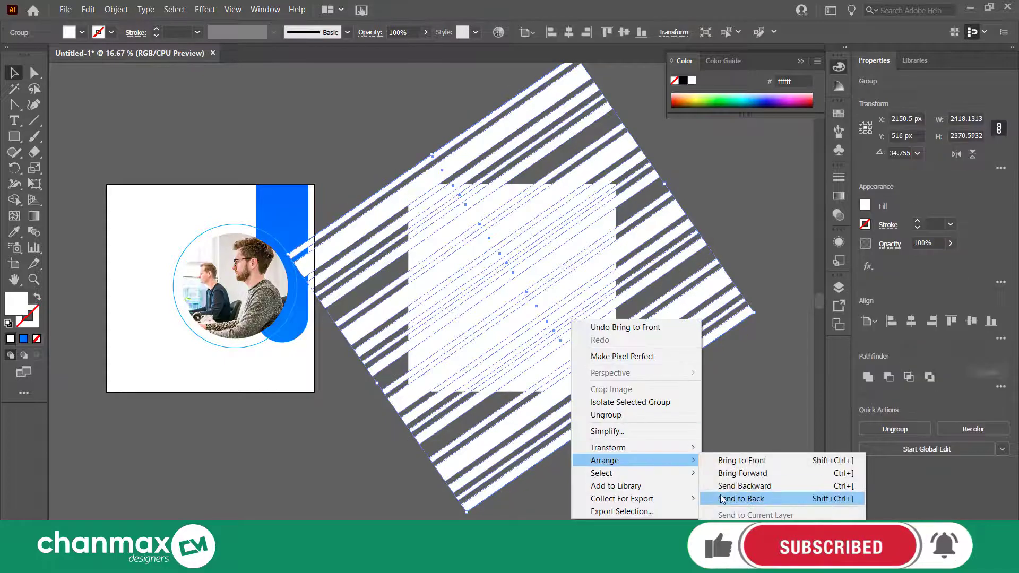
pyautogui.click(722, 499)
# Step: Fill the diagonal stripes with light grey e5e5e5
pyautogui.doubleClick(12, 305)
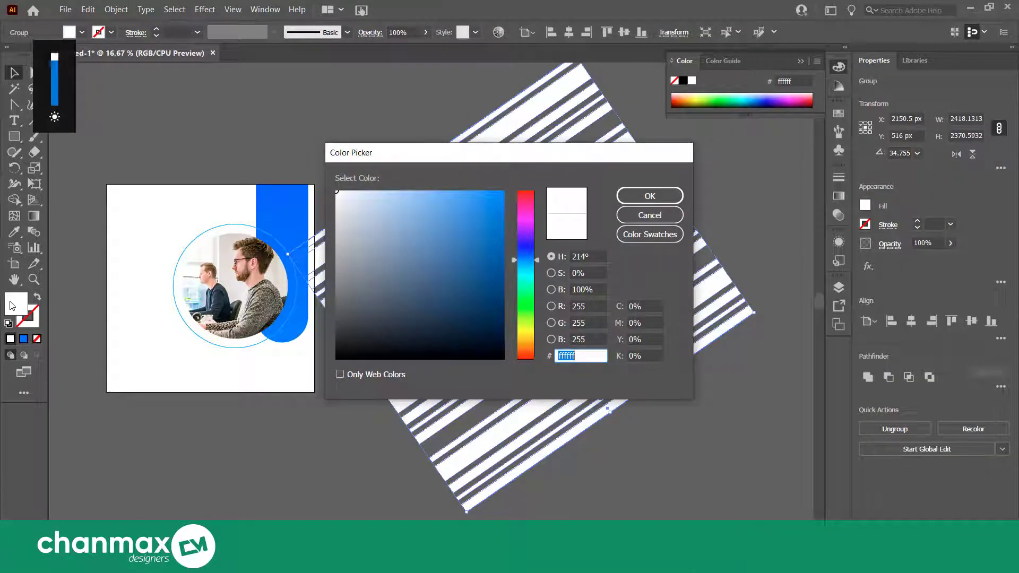
pyautogui.write('e5e5e5')
pyautogui.press('Return')
pyautogui.click(689, 434)
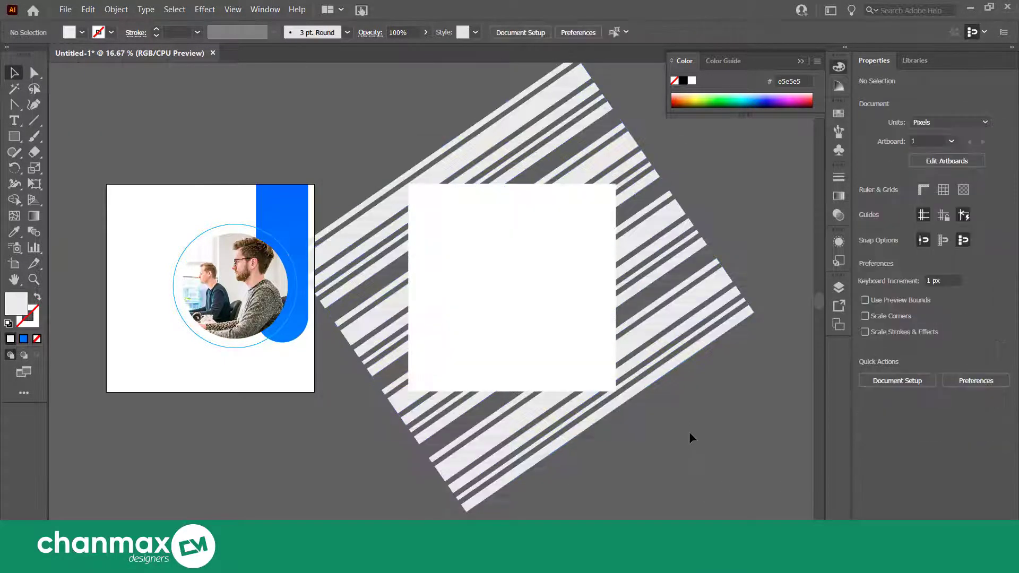
# Step: Clip the diagonal grey stripes to the white square with a clipping mask
pyautogui.moveTo(639, 471); pyautogui.dragTo(530, 374)
pyautogui.click(356, 397)
pyautogui.click(375, 326)
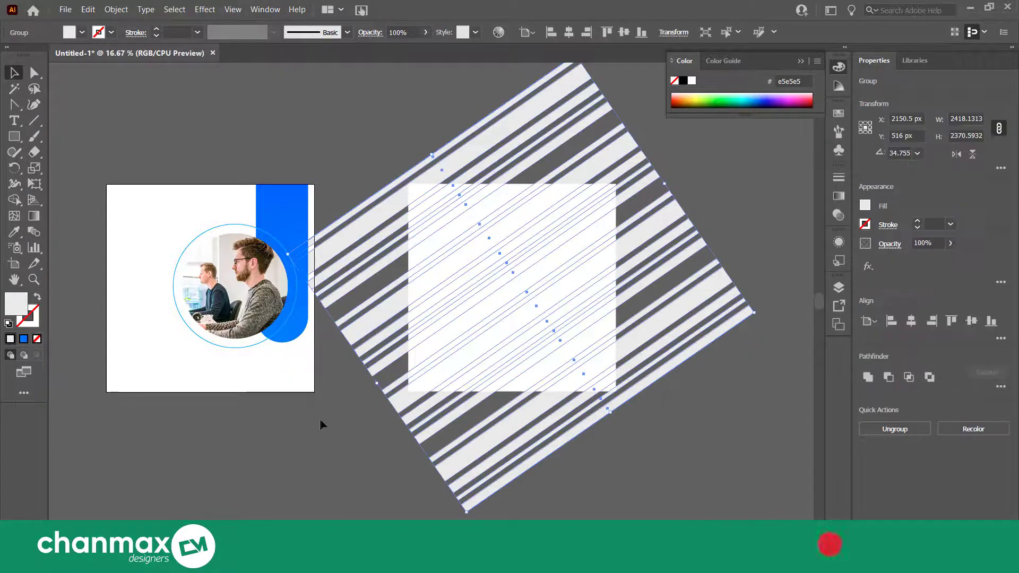
pyautogui.moveTo(320, 419); pyautogui.dragTo(451, 318)
pyautogui.rightClick(482, 252)
pyautogui.click(537, 350)
pyautogui.click(491, 473)
# Step: Centre the clipped stripe pattern on the artboard horizontally and vertically
pyautogui.scroll(1, 491, 473)
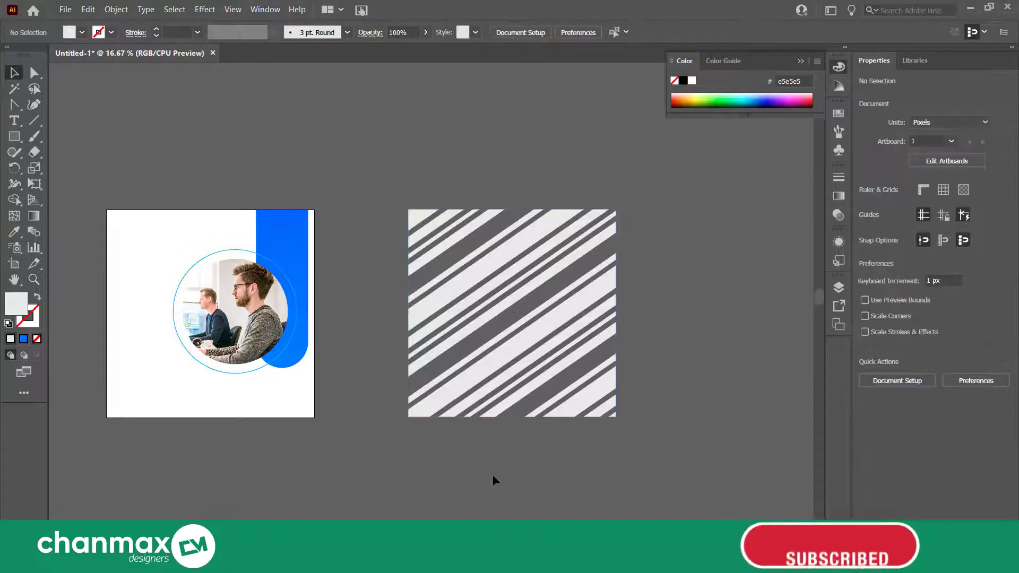
pyautogui.click(504, 341)
pyautogui.click(604, 32)
# Step: Send the clipped stripe pattern to the back, behind the blue bar and the circular photo
pyautogui.hotkey('ctrl', '=')
pyautogui.hotkey('ctrl', '=')
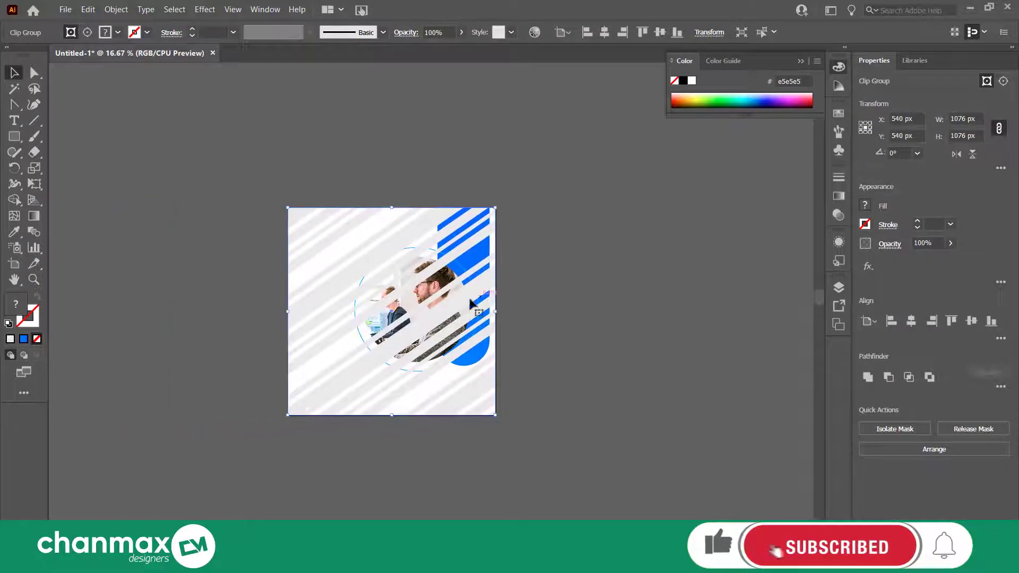
pyautogui.rightClick(304, 196)
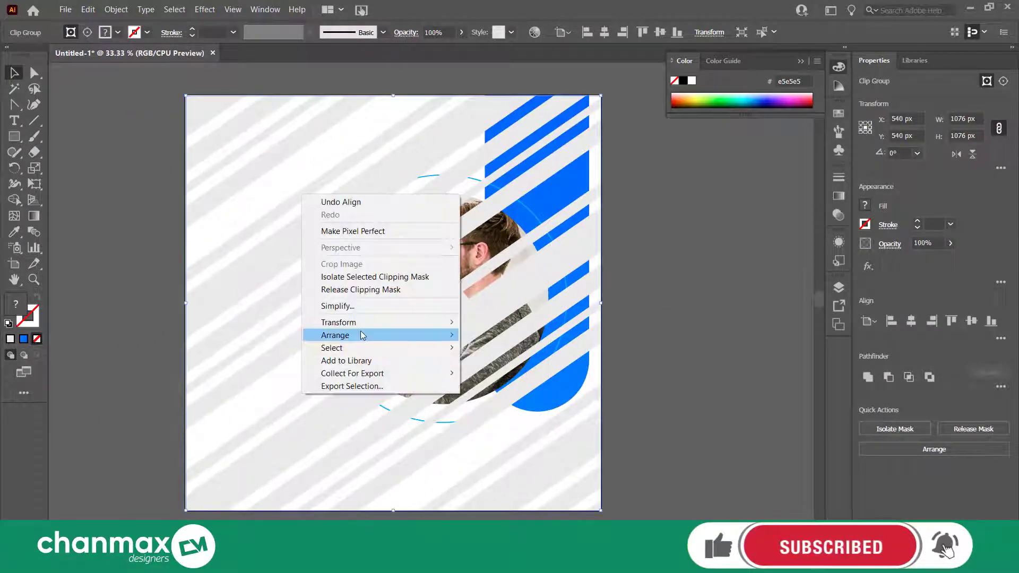
pyautogui.moveTo(360, 335)
pyautogui.click(573, 370)
pyautogui.click(697, 350)
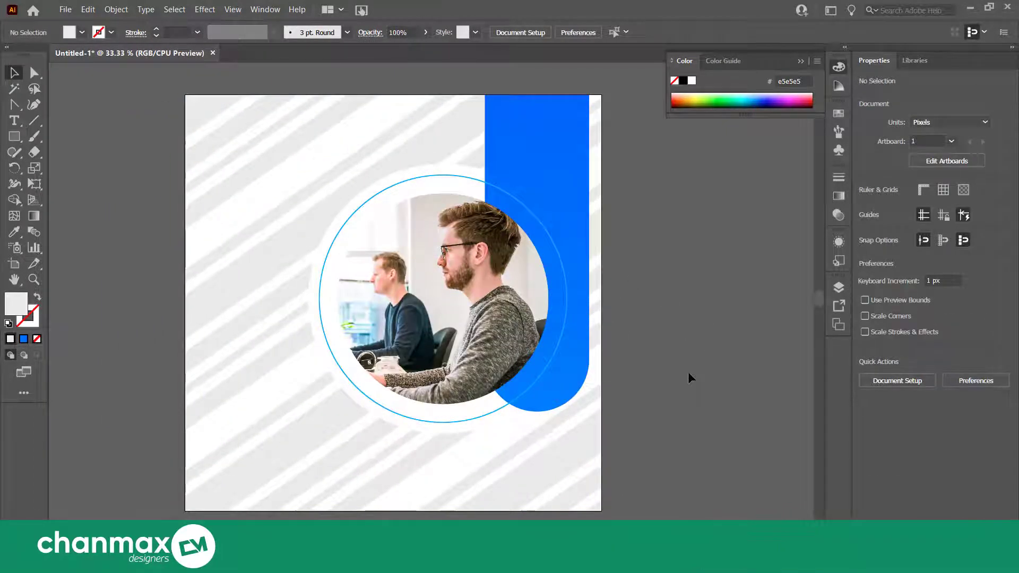
# Step: Lower the opacity of the background stripe pattern to 4%
pyautogui.scroll(-1, 688, 372)
pyautogui.click(400, 414)
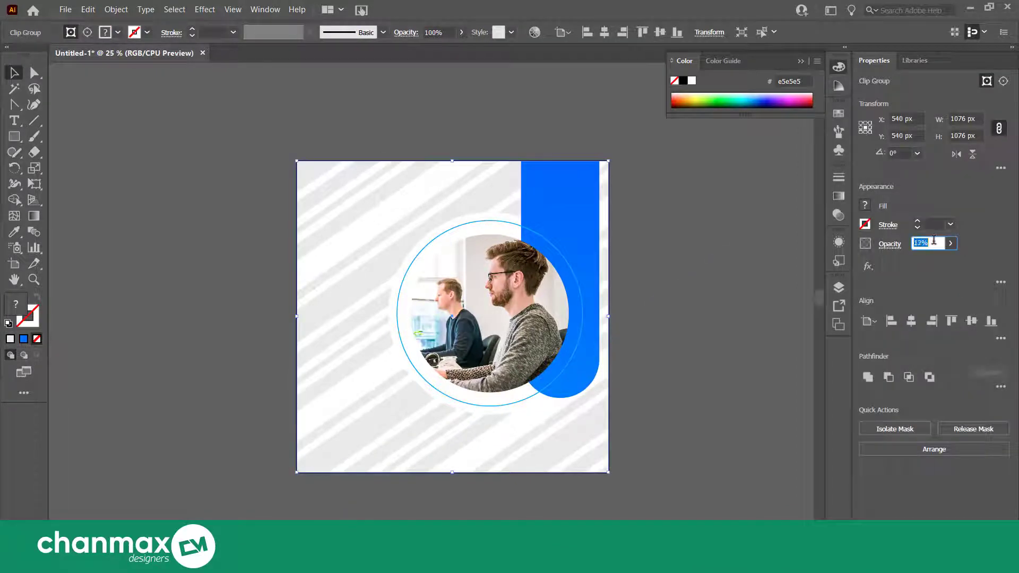
pyautogui.click(751, 225)
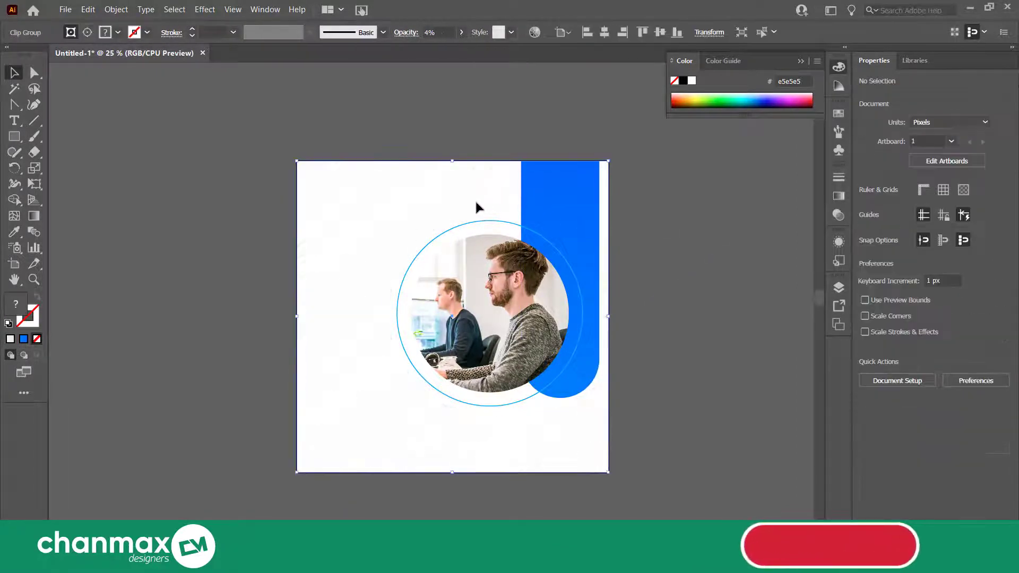
pyautogui.doubleClick(475, 207)
pyautogui.click(721, 391)
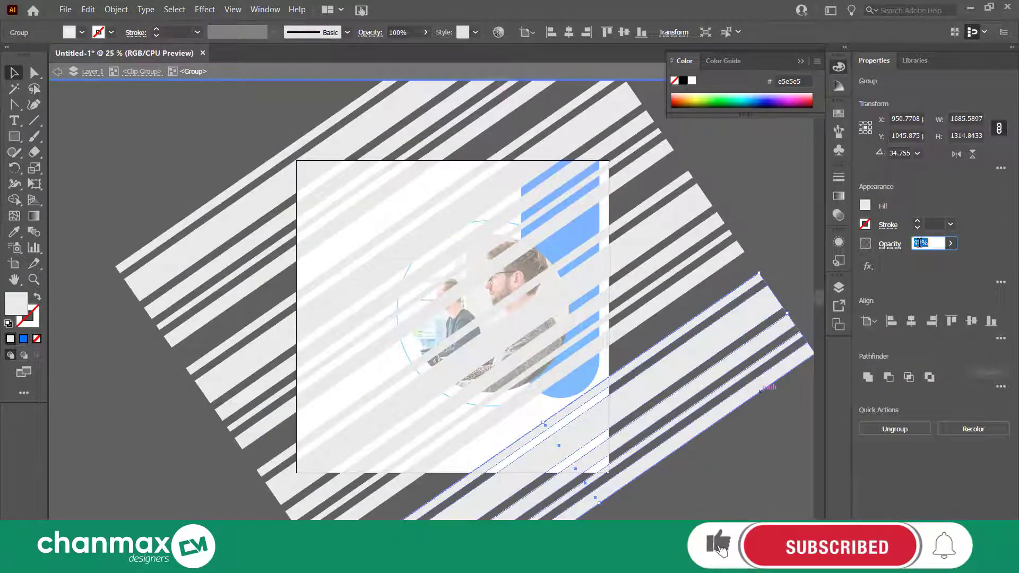
pyautogui.doubleClick(760, 240)
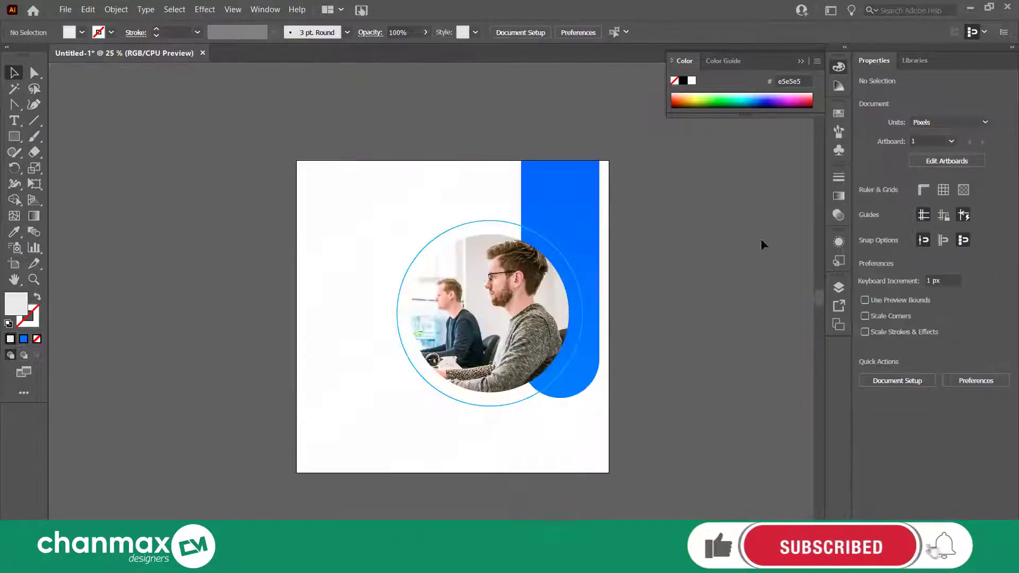
pyautogui.doubleClick(323, 215)
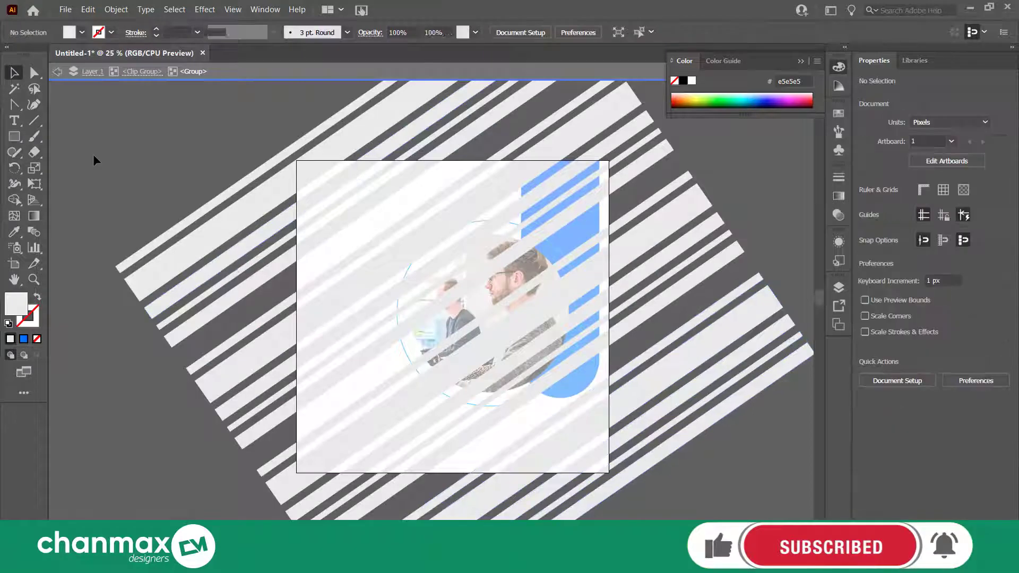
pyautogui.doubleClick(94, 159)
pyautogui.click(93, 158)
# Step: Send the clipped diagonal stripe pattern to the back, behind the blue bar and the circular photo
pyautogui.rightClick(330, 234)
pyautogui.moveTo(368, 377)
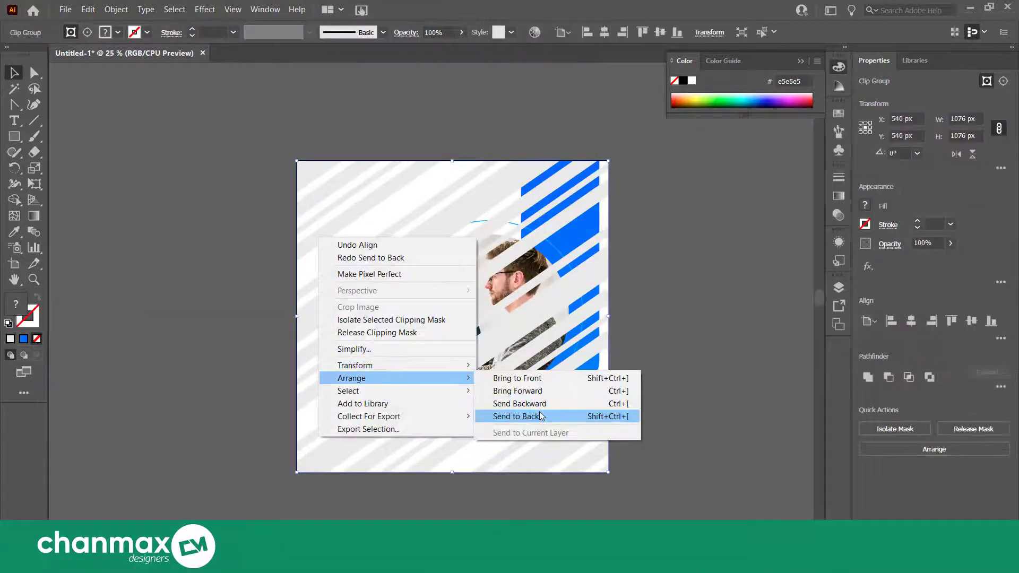
pyautogui.click(523, 416)
pyautogui.click(664, 315)
pyautogui.scroll(-2, 664, 316)
# Step: Isolate the clip group and set the opacity of the stripe group inside it to 60%
pyautogui.doubleClick(591, 387)
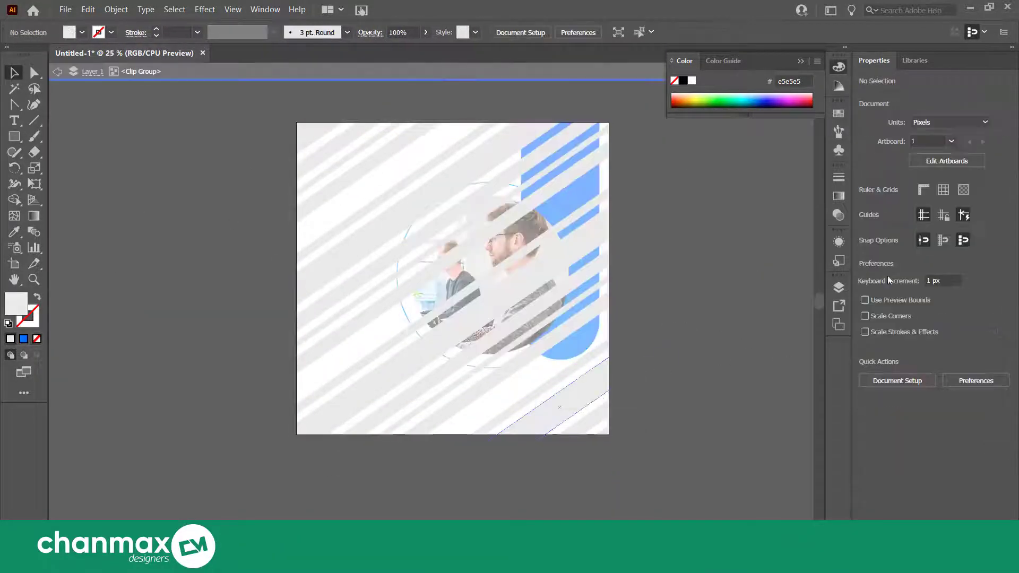
pyautogui.click(578, 380)
pyautogui.click(917, 243)
pyautogui.write('6')
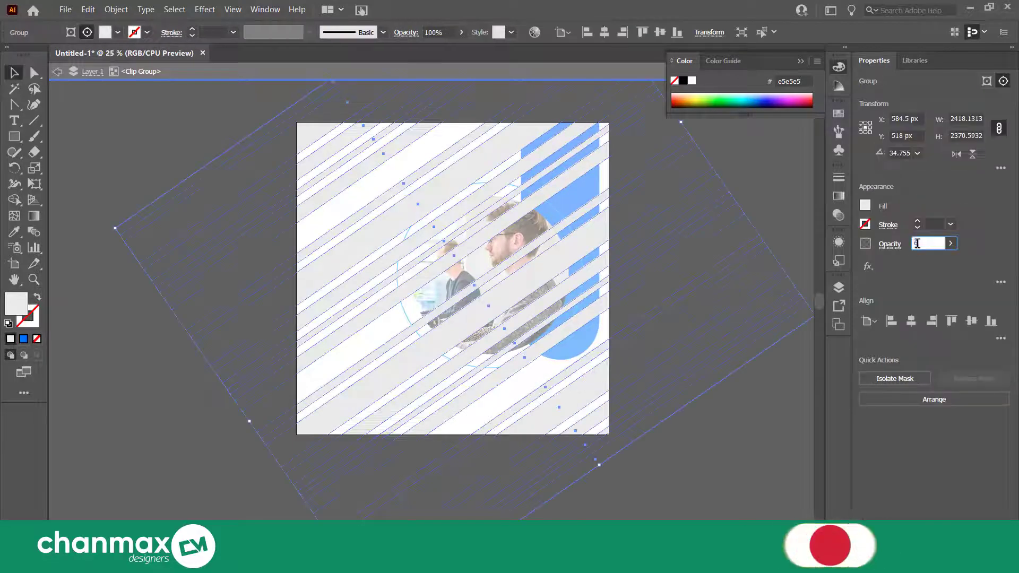
pyautogui.write('0')
pyautogui.press('Return')
pyautogui.doubleClick(707, 439)
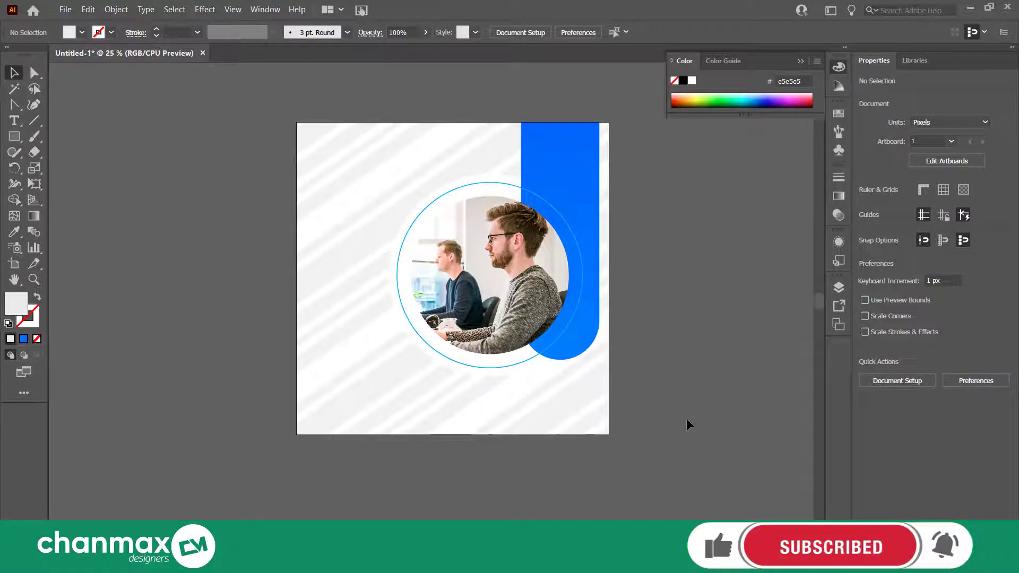
# Step: Lock the background stripe pattern in place
pyautogui.click(479, 226)
pyautogui.click(353, 223)
pyautogui.click(115, 10)
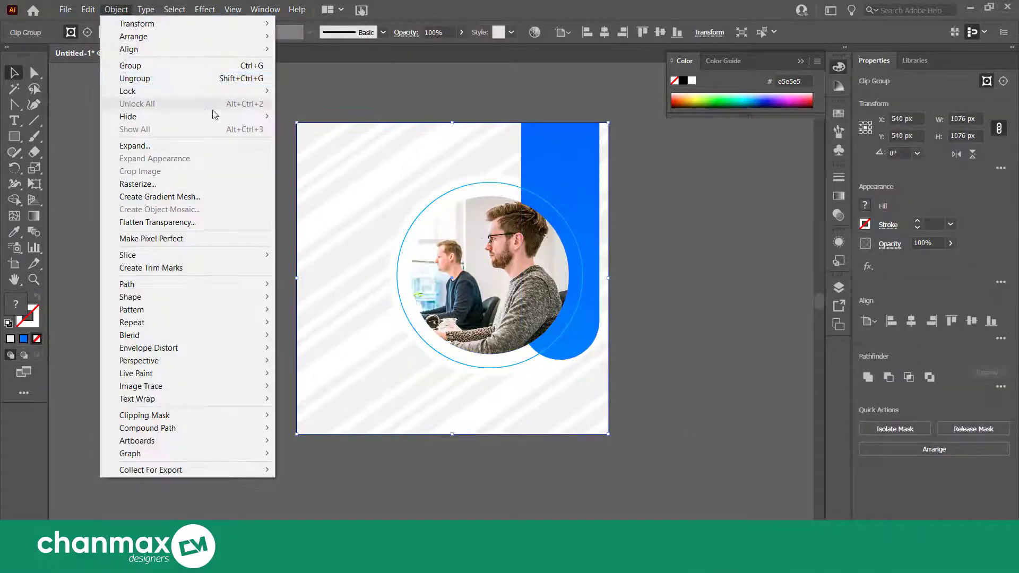
pyautogui.moveTo(204, 91)
pyautogui.click(292, 91)
# Step: Ungroup the blue bar from the circular photo and lengthen the bar downward, ending just above the artboard's lower edge
pyautogui.rightClick(492, 245)
pyautogui.click(540, 358)
pyautogui.click(631, 366)
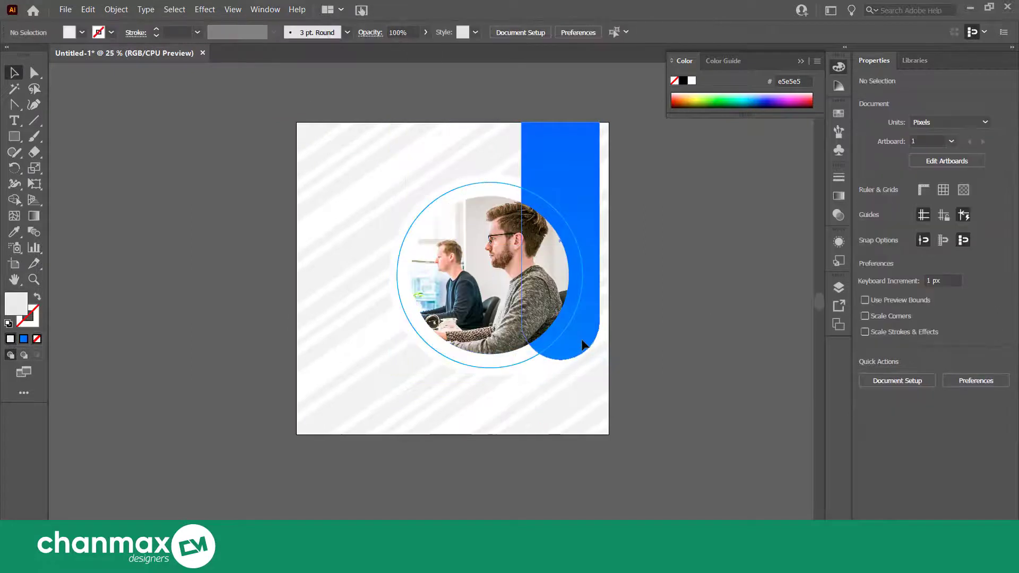
pyautogui.click(583, 345)
pyautogui.moveTo(559, 359); pyautogui.dragTo(559, 415)
pyautogui.click(462, 395)
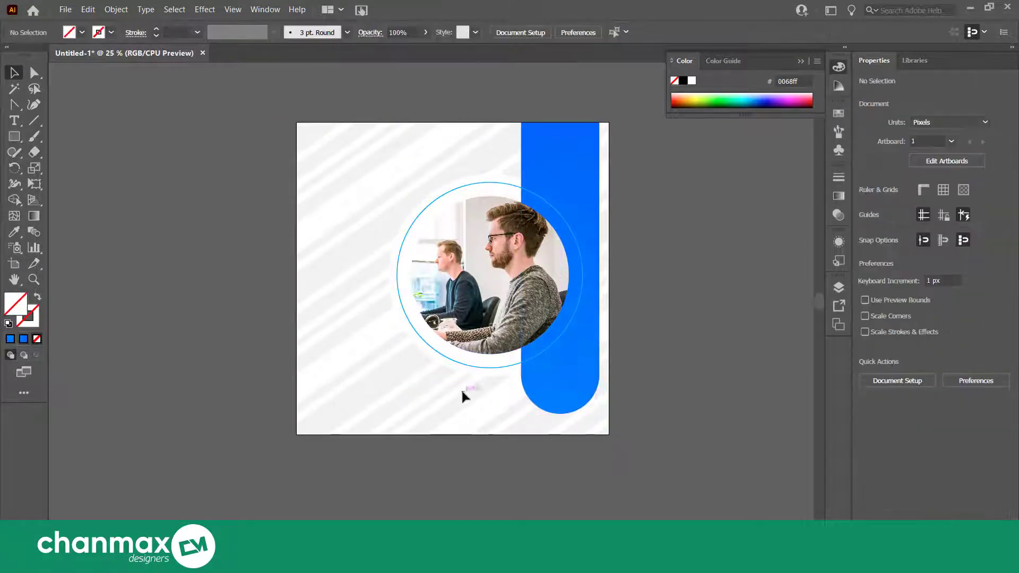
# Step: Move the circular photo and its rings straight down to about Y 645.5 px and group them with the blue bar
pyautogui.moveTo(428, 161); pyautogui.dragTo(426, 159)
pyautogui.moveTo(474, 231); pyautogui.dragTo(474, 265)
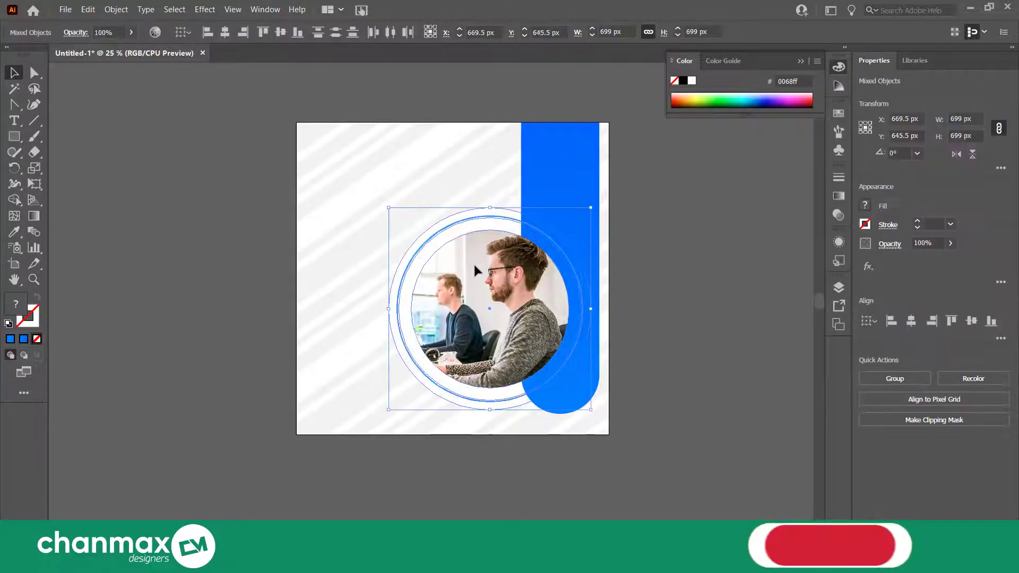
pyautogui.keyDown('shift'); pyautogui.click(569, 153); pyautogui.keyUp('shift')
pyautogui.rightClick(523, 273)
pyautogui.click(568, 374)
pyautogui.click(619, 382)
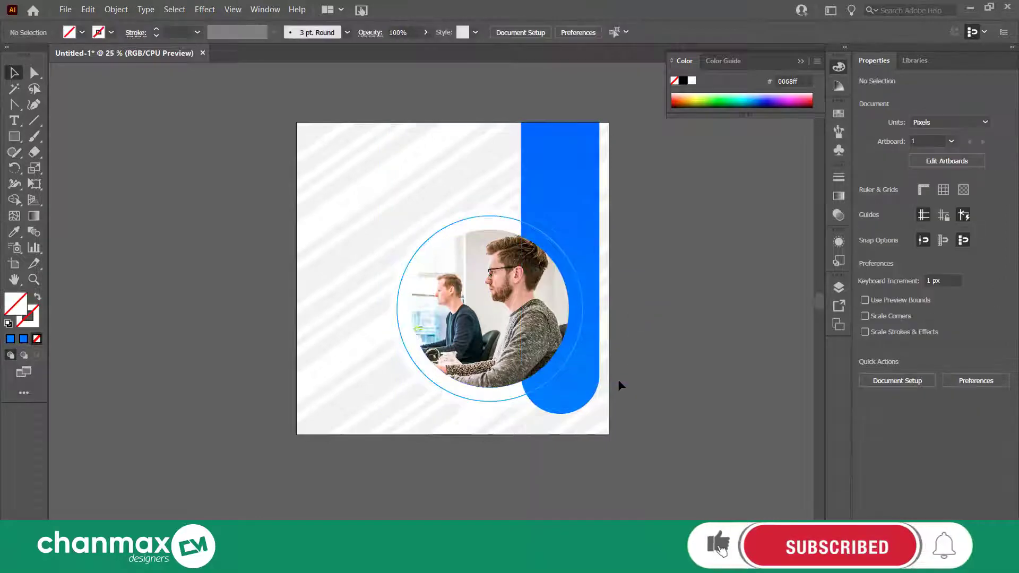
# Step: Ungroup the bar and photo, and move the circular photo with its rings slightly further down
pyautogui.click(528, 328)
pyautogui.rightClick(527, 326)
pyautogui.click(564, 439)
pyautogui.click(626, 382)
pyautogui.click(498, 318)
pyautogui.moveTo(373, 189); pyautogui.dragTo(473, 404)
pyautogui.moveTo(473, 258); pyautogui.dragTo(473, 269)
# Step: Group the repositioned circular photo and rings with the blue bar
pyautogui.keyDown('shift'); pyautogui.click(582, 174); pyautogui.keyUp('shift')
pyautogui.rightClick(552, 257)
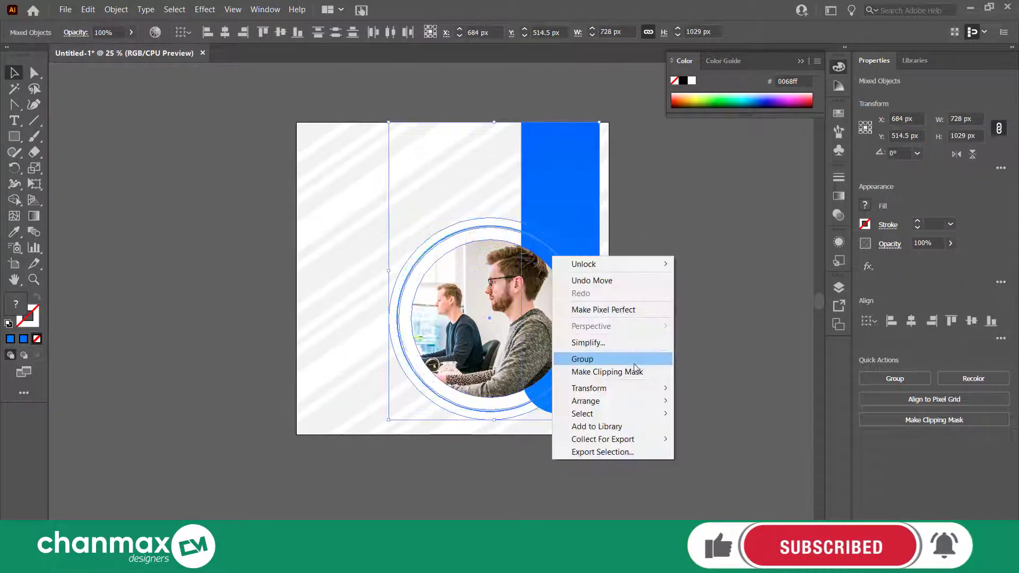
pyautogui.click(634, 364)
pyautogui.scroll(1, 129, 246)
pyautogui.click(130, 246)
# Step: Draw a text box about 447 × 321 px in the artboard's upper-left corner and set its font to Poppins
pyautogui.press('t')
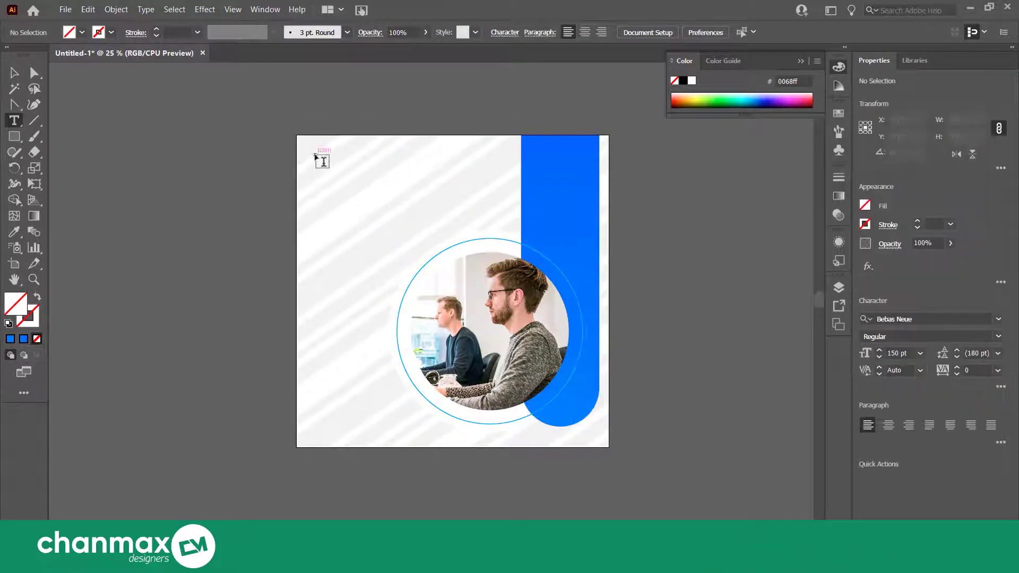
pyautogui.moveTo(315, 155); pyautogui.dragTo(444, 247)
pyautogui.click(902, 336)
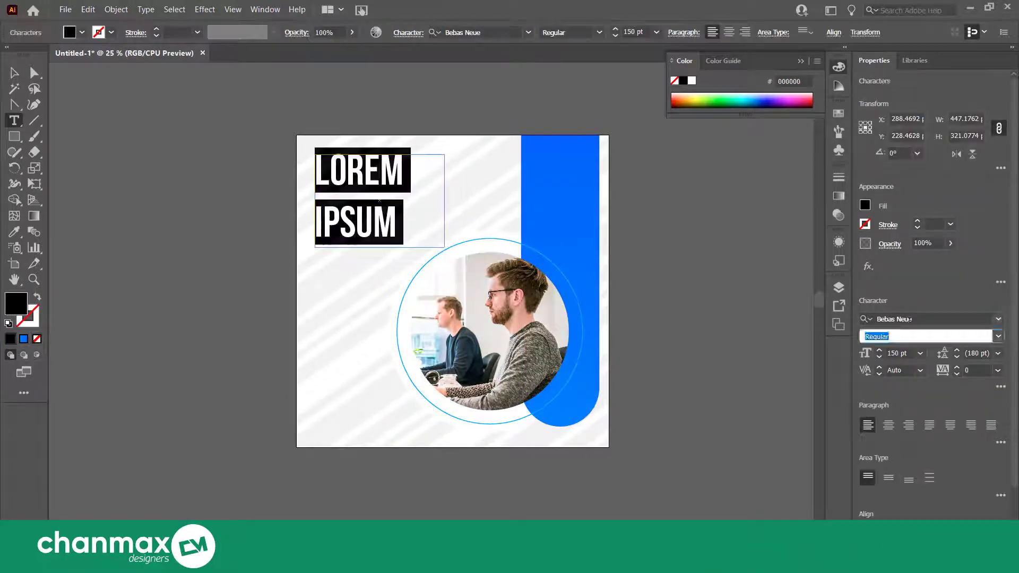
pyautogui.click(909, 319)
pyautogui.write('Poppins')
pyautogui.press('Return')
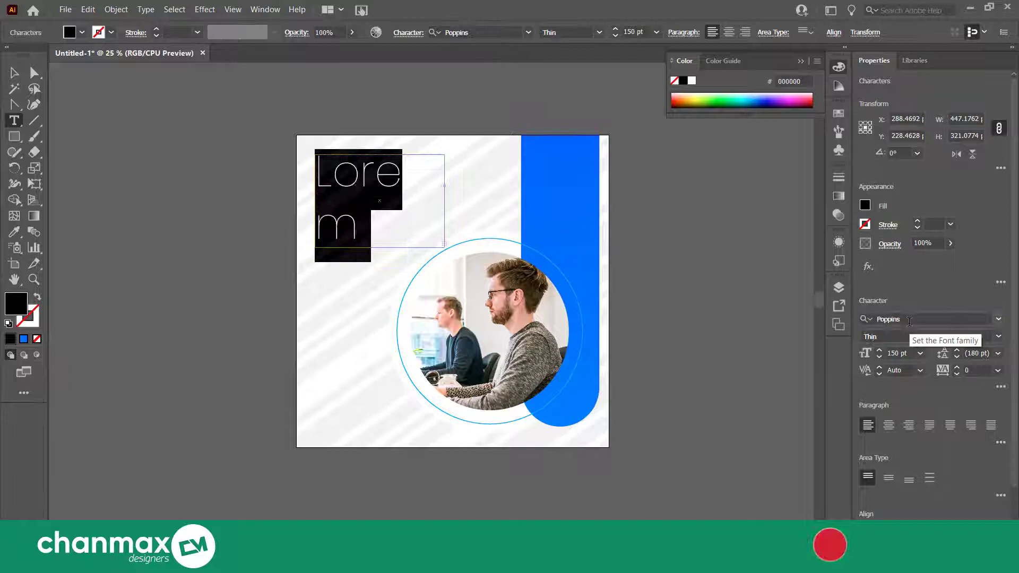
# Step: Set the placeholder text's font style to Medium and its size to 80 pt
pyautogui.click(997, 339)
pyautogui.click(891, 185)
pyautogui.click(891, 353)
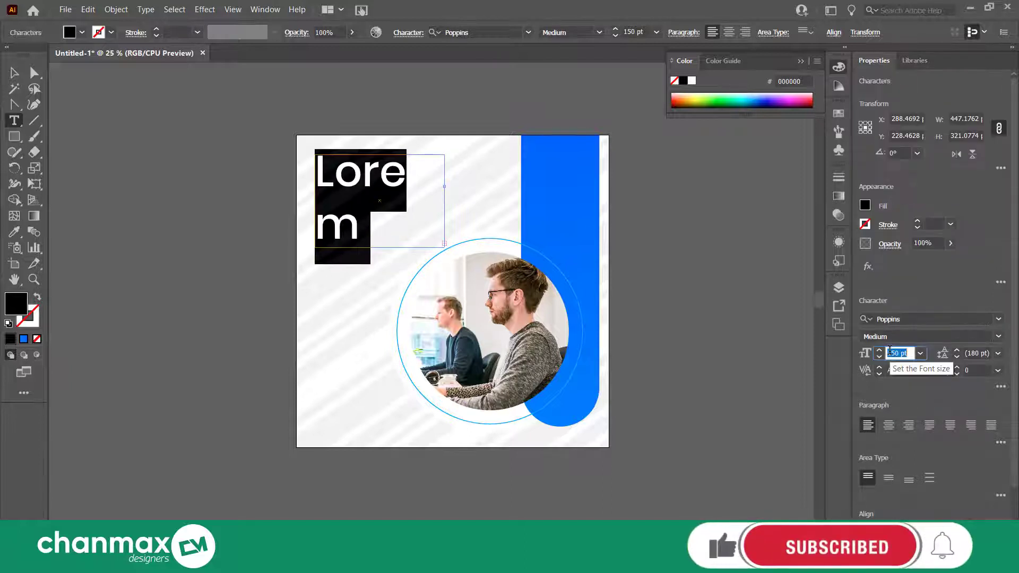
pyautogui.write('80')
pyautogui.press('Return')
# Step: Replace the placeholder text with the headline "Creative Marketing Agency"
pyautogui.click(339, 204)
pyautogui.hotkey('ctrl', 'a')
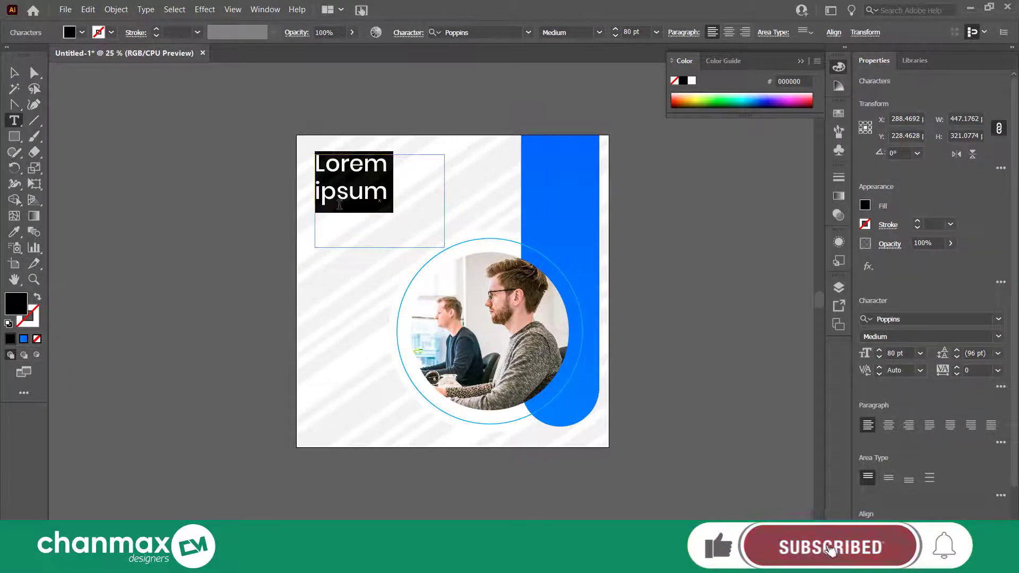
pyautogui.write('Creative')
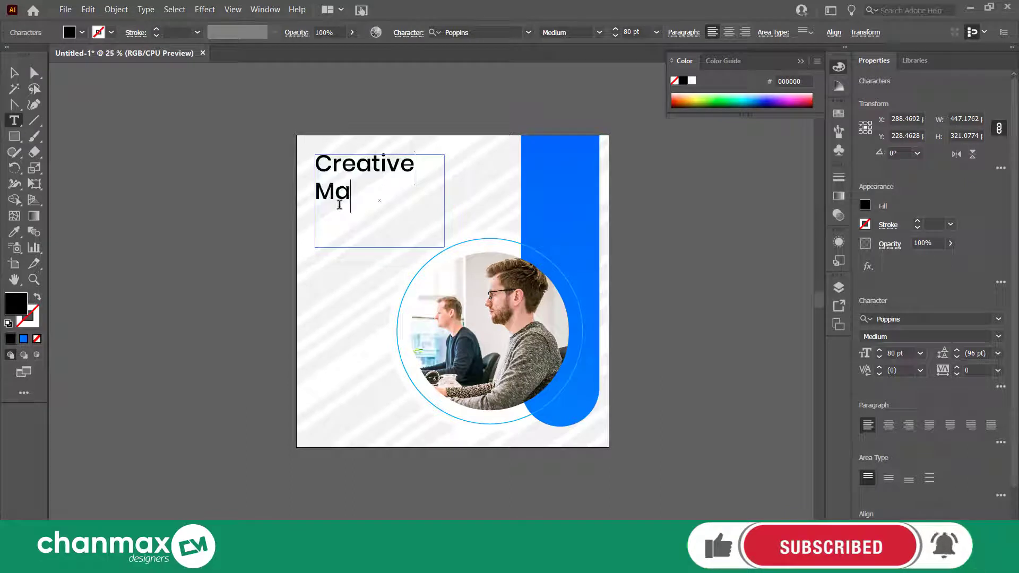
pyautogui.write(' Marketing Agency')
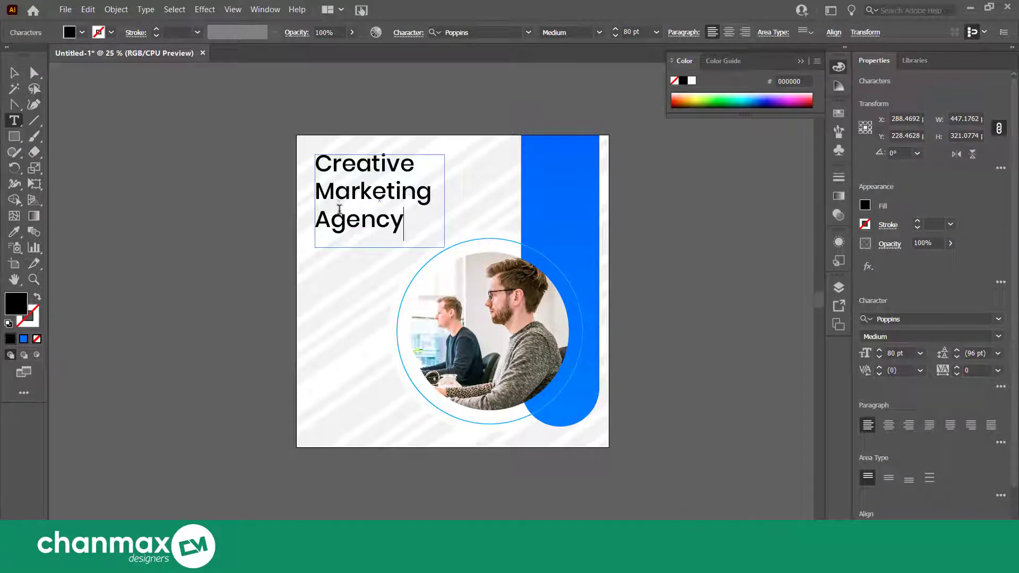
# Step: Colour the word "Marketing" in the headline blue (#0068ff)
pyautogui.moveTo(317, 190); pyautogui.dragTo(436, 192)
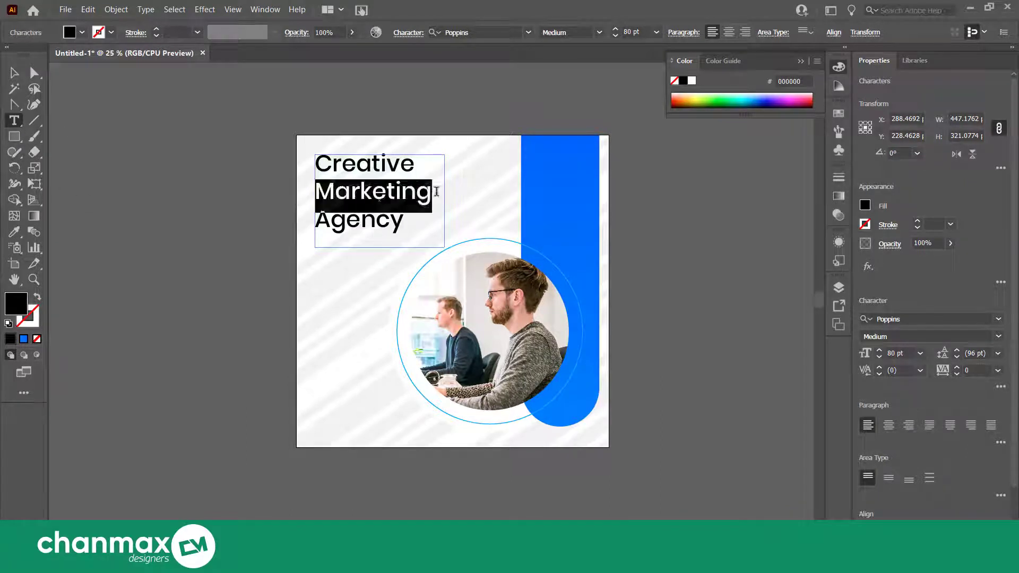
pyautogui.click(23, 340)
pyautogui.press('Escape')
pyautogui.click(284, 415)
pyautogui.click(358, 204)
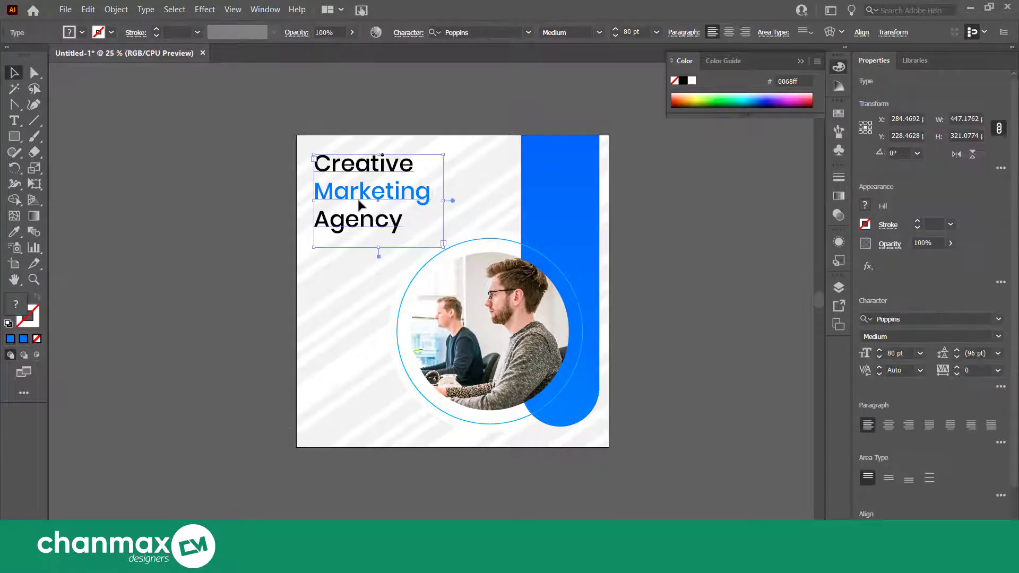